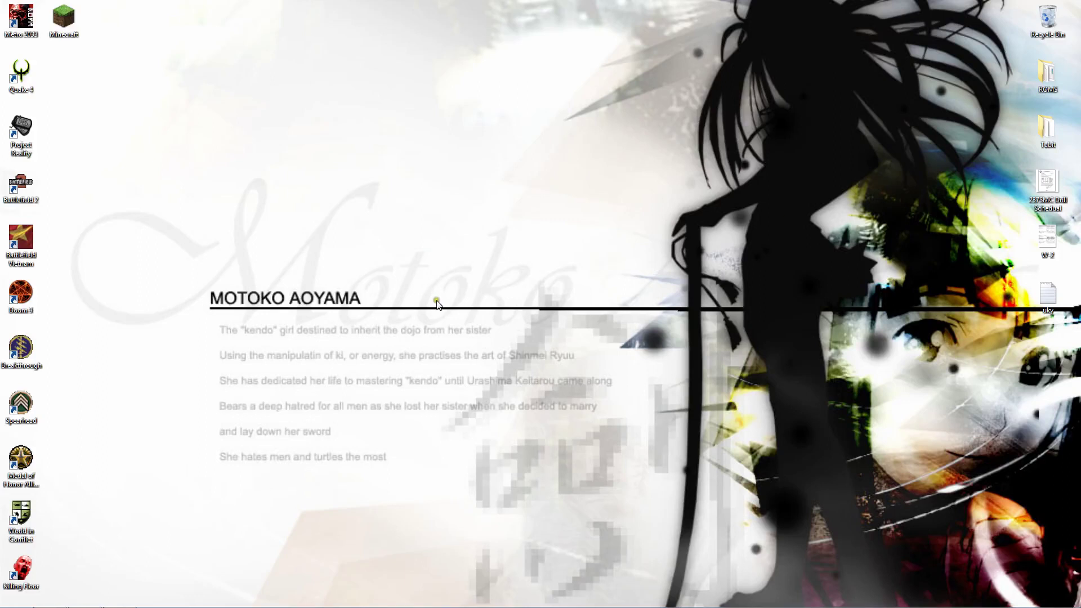
{"action": "left_click", "coordinate": [412, 293]}
{"action": "right_click", "coordinate": [454, 35]}
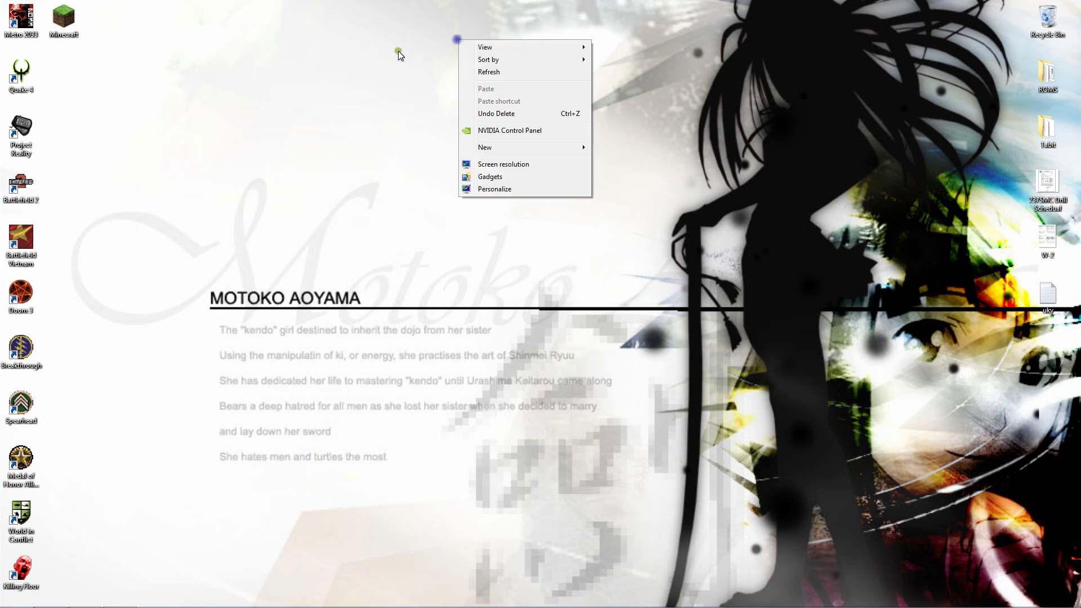
{"action": "left_click", "coordinate": [298, 76]}
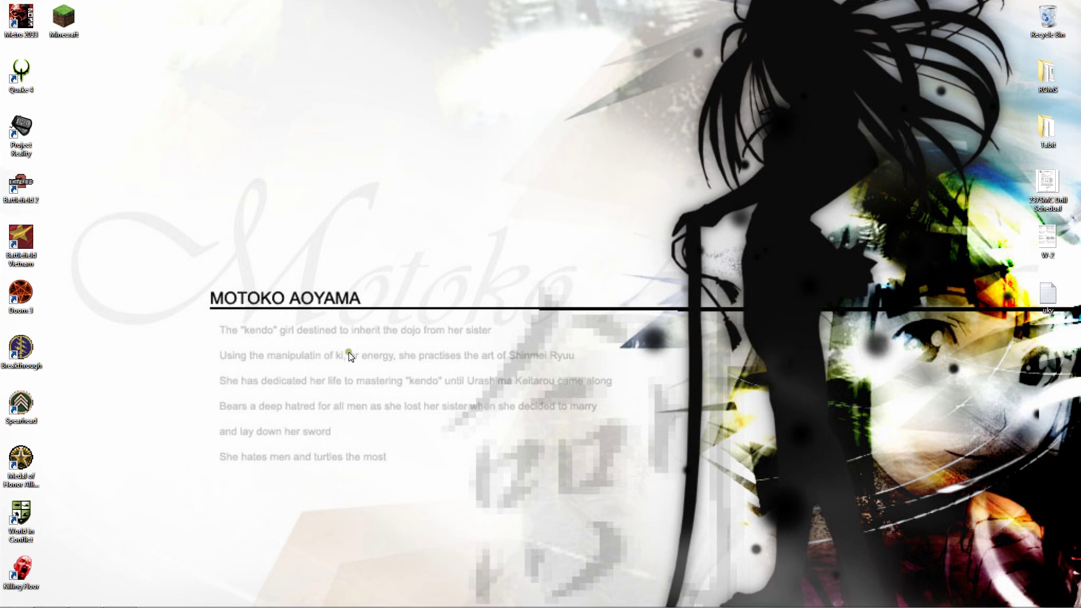
{"action": "left_click_drag", "start_coordinate": [92, 333], "coordinate": [111, 382]}
{"action": "left_click", "coordinate": [21, 404]}
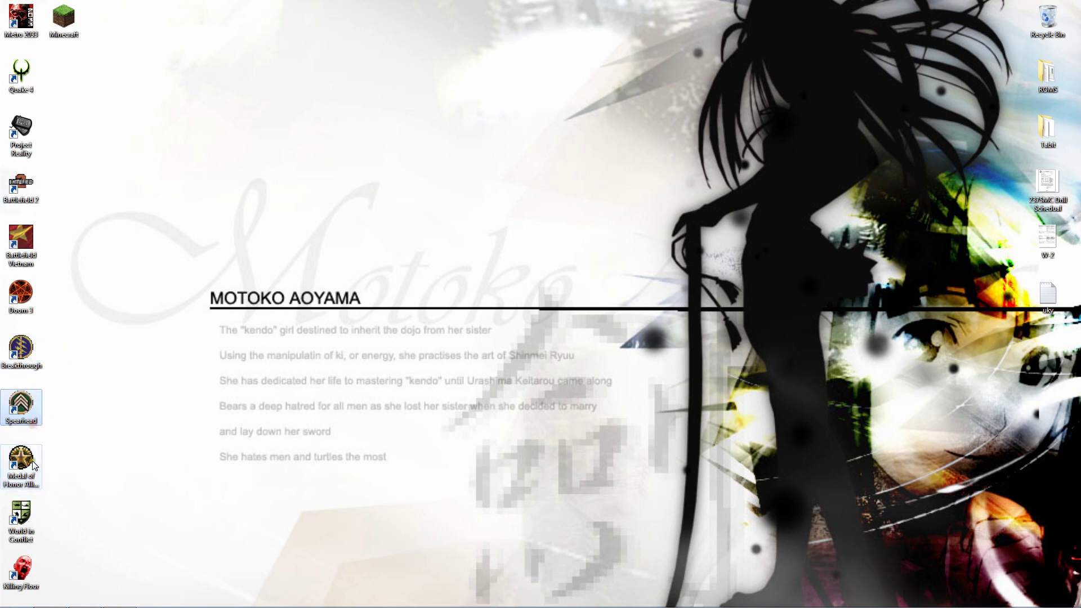
- Locate the Medal of Honor Allied Assault shortcut among the installed EA GAMES programs and show its available actions
{"action": "left_click", "coordinate": [15, 596]}
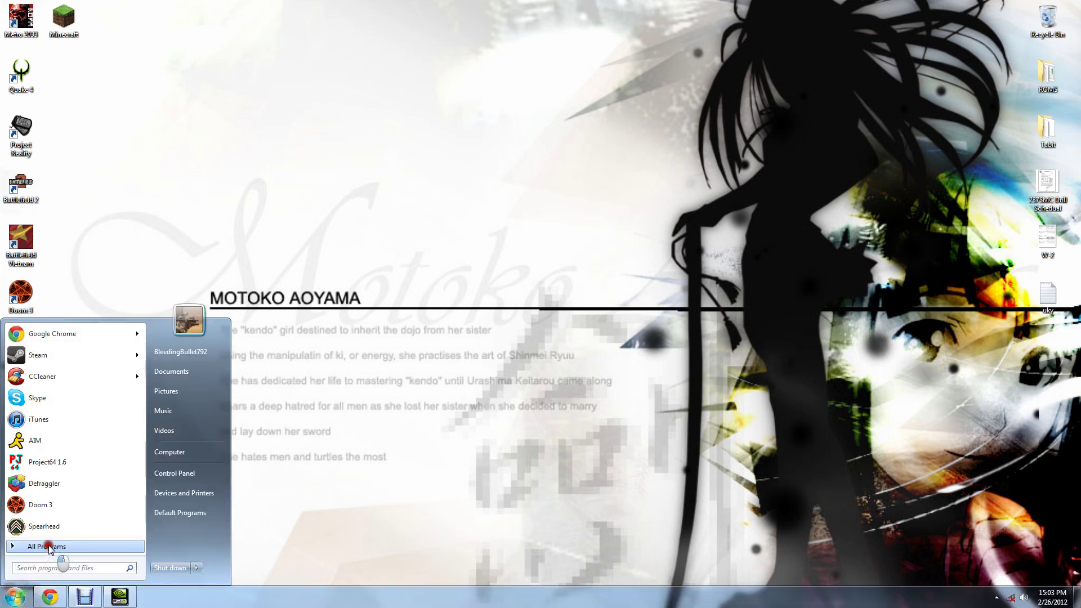
{"action": "left_click", "coordinate": [76, 546]}
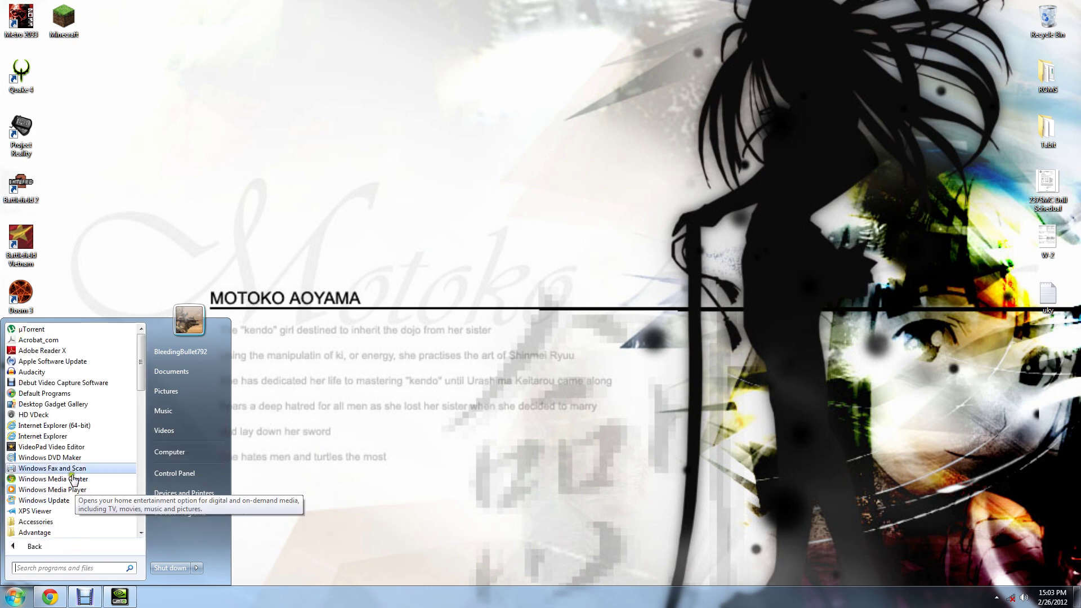
{"action": "scroll", "coordinate": [72, 479], "scroll_direction": "down", "scroll_amount": 9}
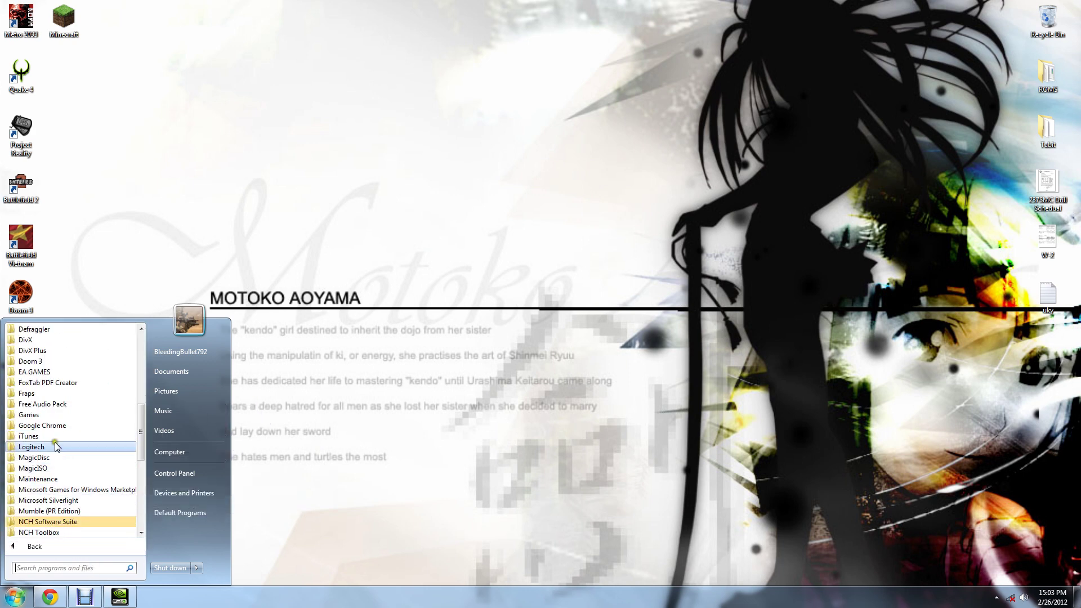
{"action": "left_click", "coordinate": [60, 372]}
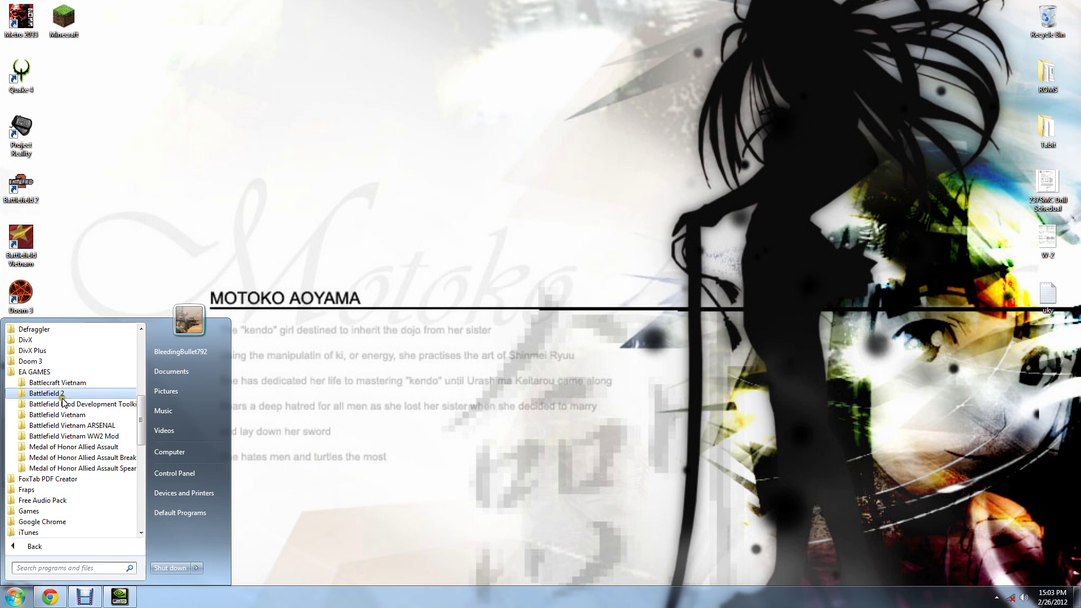
{"action": "left_click", "coordinate": [76, 447]}
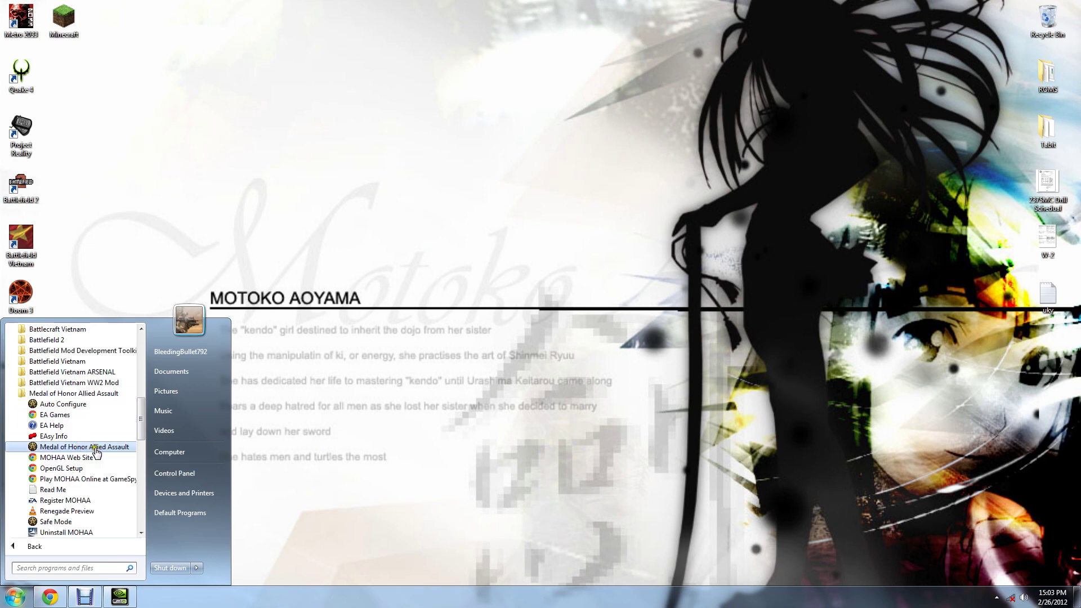
{"action": "scroll", "coordinate": [63, 478], "scroll_direction": "down", "scroll_amount": 1}
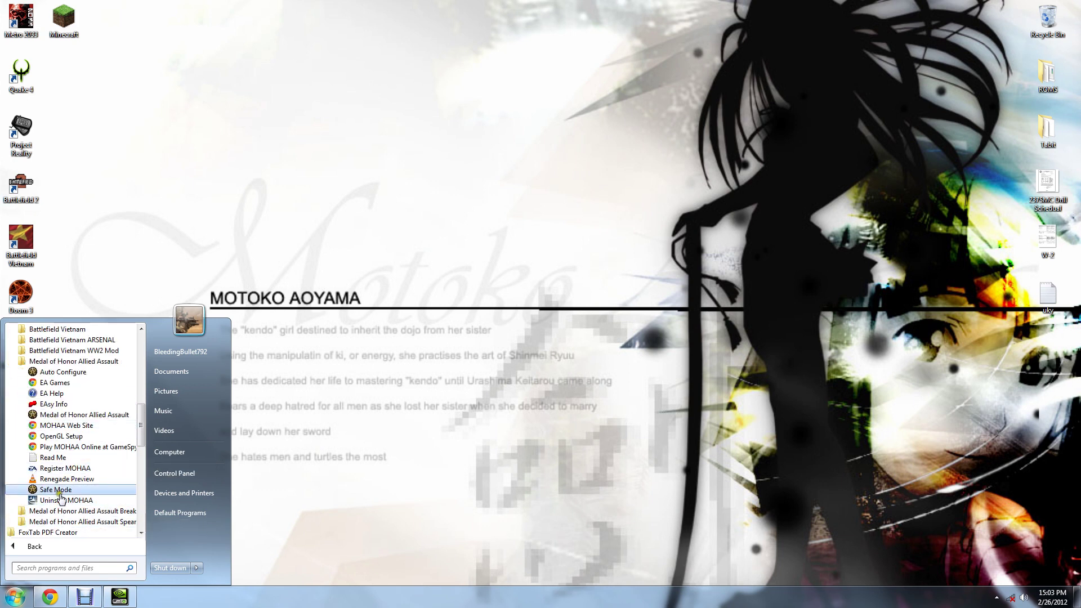
{"action": "right_click", "coordinate": [76, 417]}
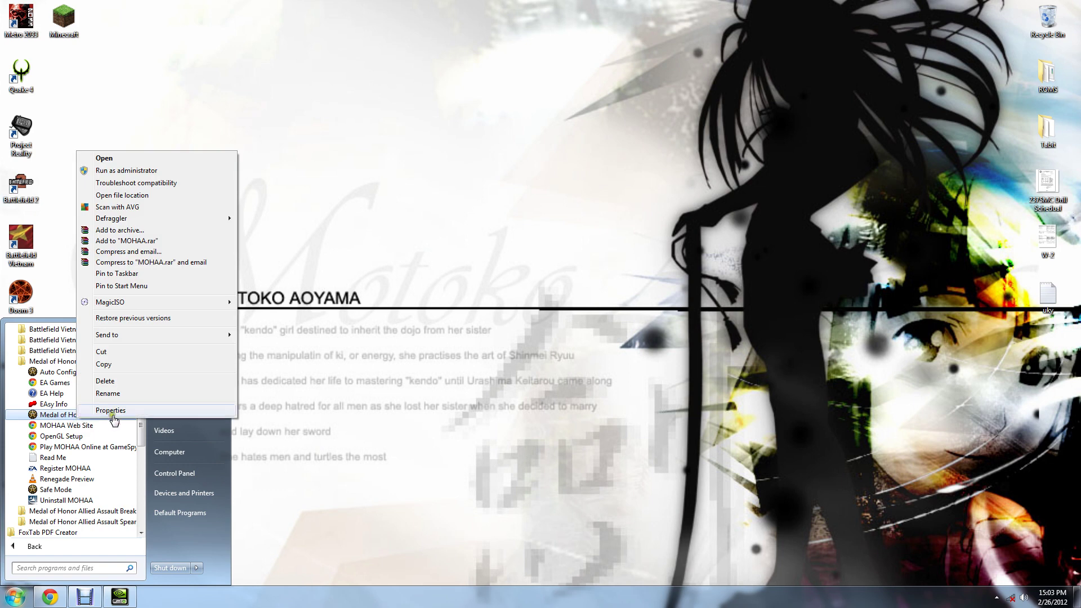
{"action": "left_click", "coordinate": [435, 430]}
- View the properties of the Medal of Honor Allied Assault desktop shortcut and close them
{"action": "right_click", "coordinate": [32, 464]}
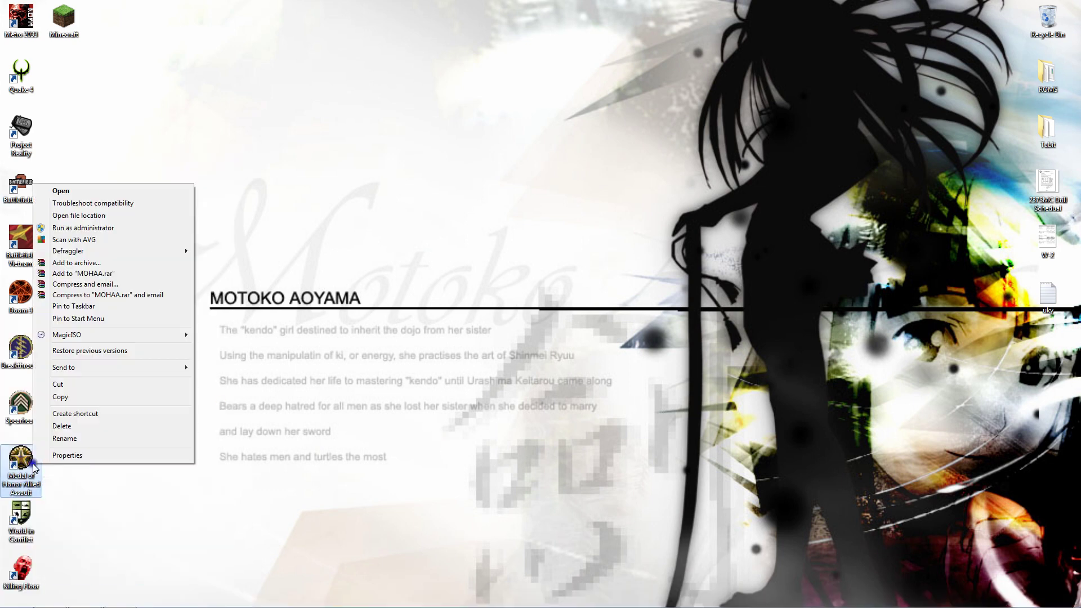
{"action": "left_click", "coordinate": [68, 455]}
{"action": "left_click", "coordinate": [198, 344]}
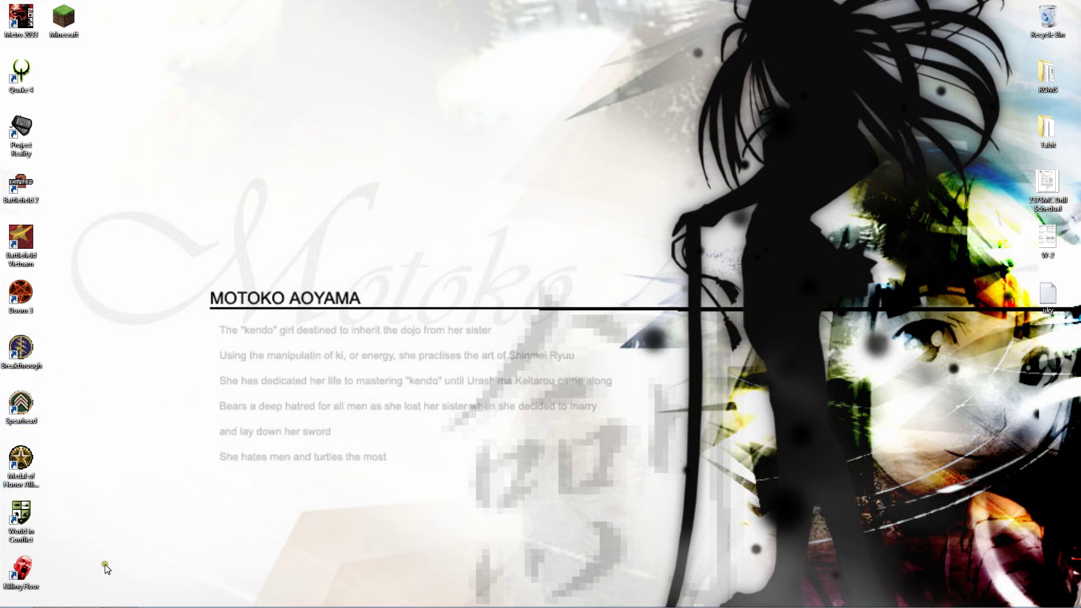
- Browse to the MOHAA game folder under Program Files (x86), EA GAMES on Local Disk (C:)
{"action": "mouse_move", "coordinate": [51, 605]}
{"action": "left_click", "coordinate": [17, 597]}
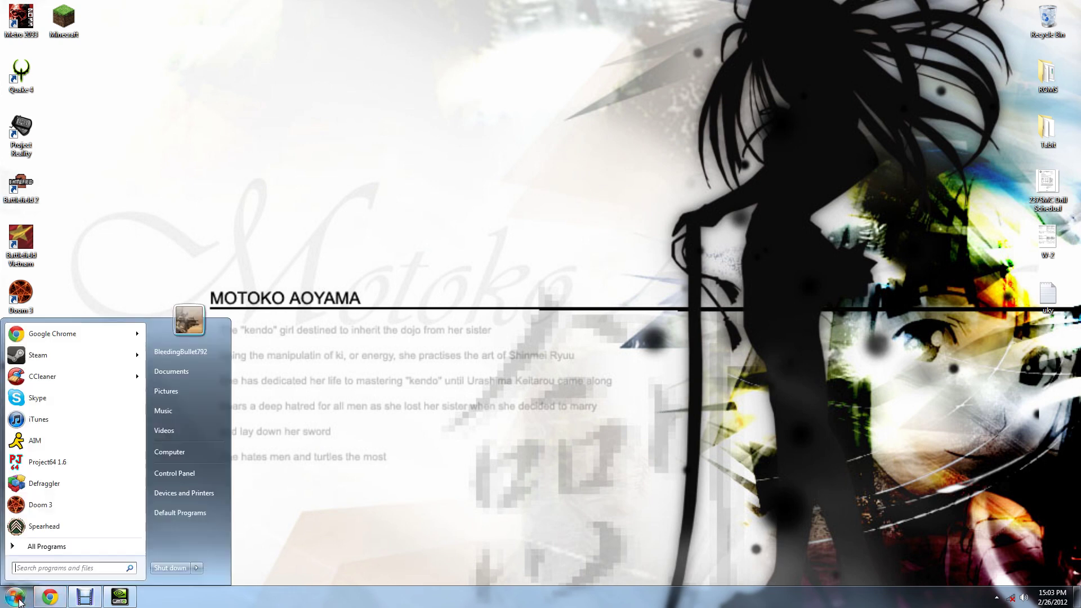
{"action": "left_click", "coordinate": [192, 454]}
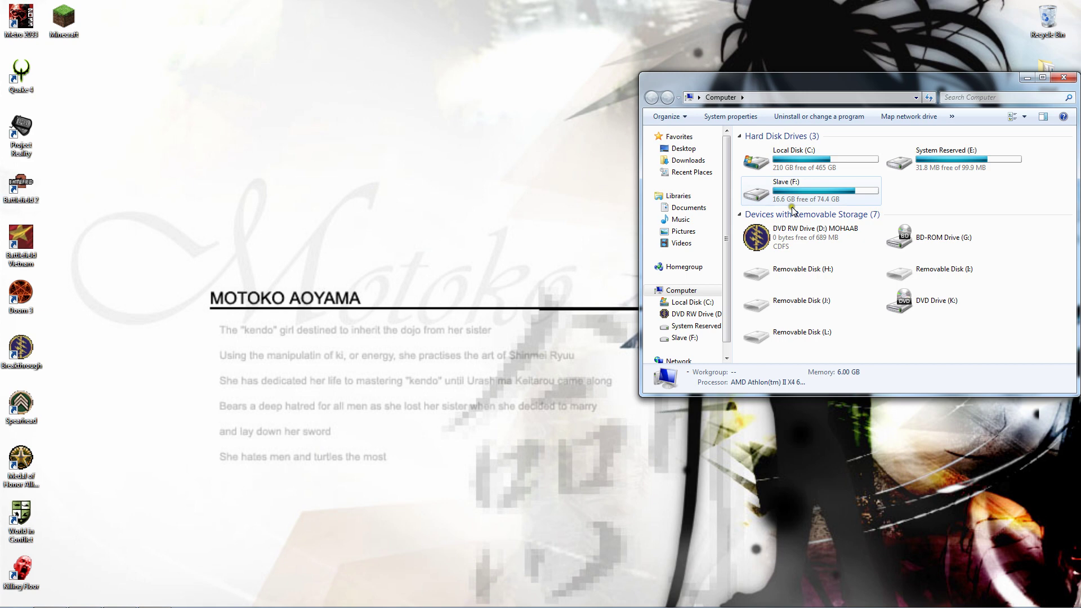
{"action": "double_click", "coordinate": [823, 167]}
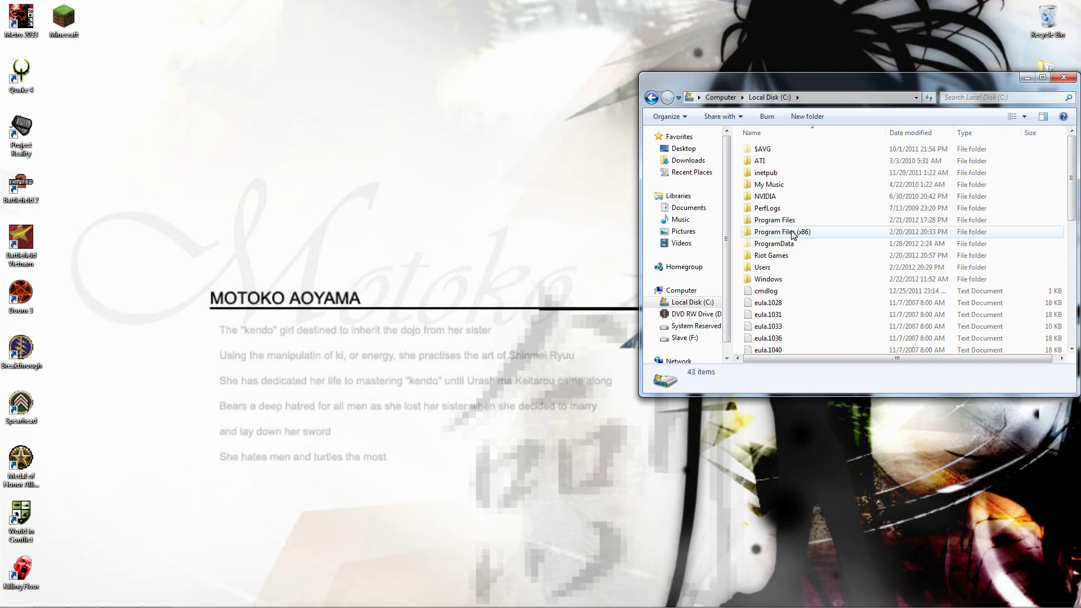
{"action": "mouse_move", "coordinate": [802, 235]}
{"action": "double_click", "coordinate": [787, 236]}
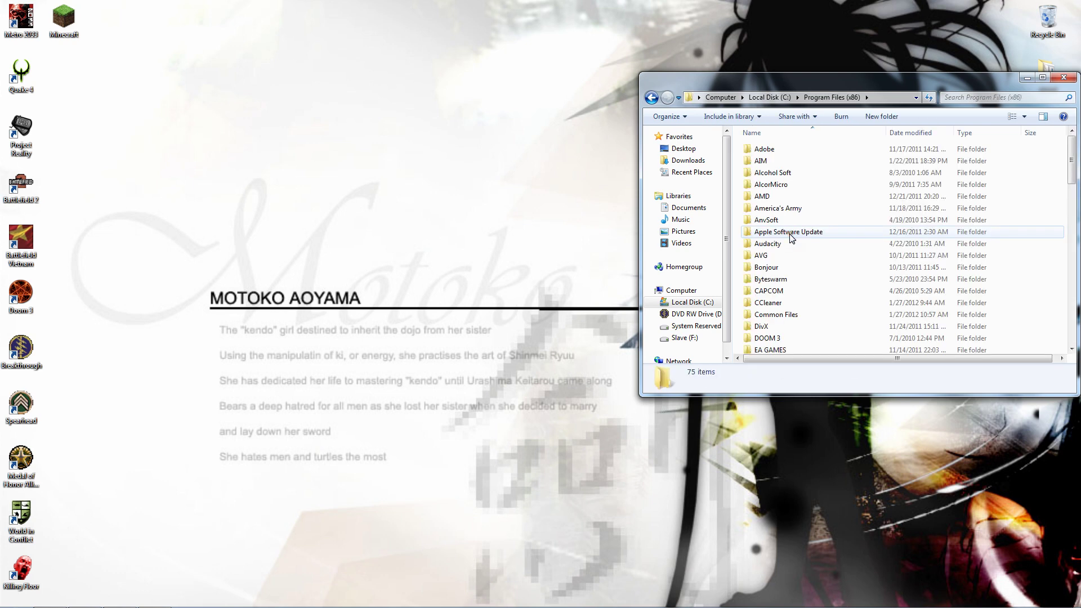
{"action": "double_click", "coordinate": [775, 351]}
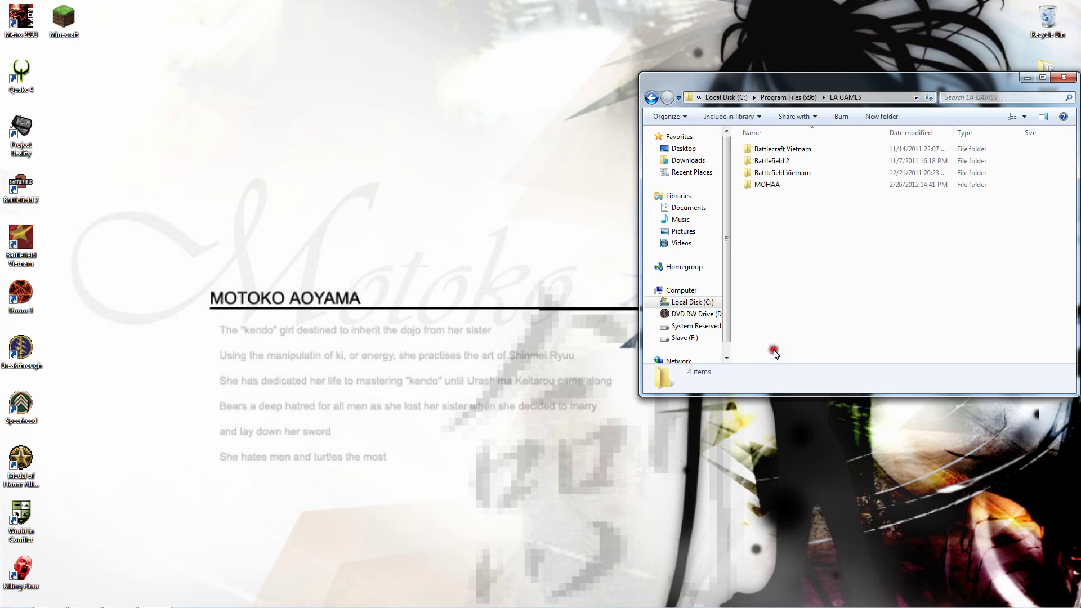
{"action": "double_click", "coordinate": [778, 186]}
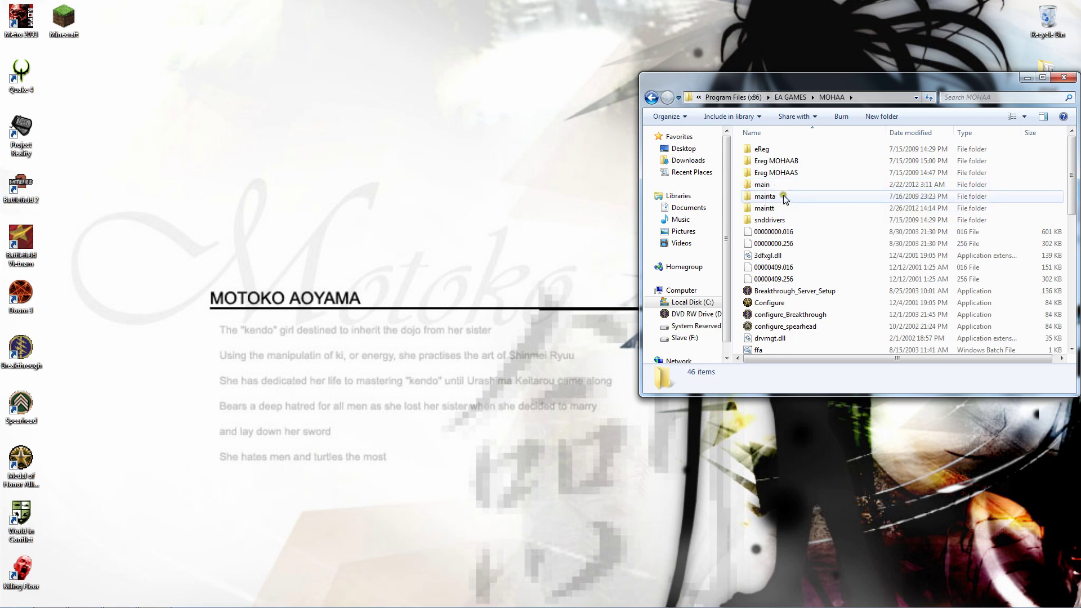
- Open the unnamedsoldier config file from the configs folder inside main
{"action": "mouse_move", "coordinate": [774, 200]}
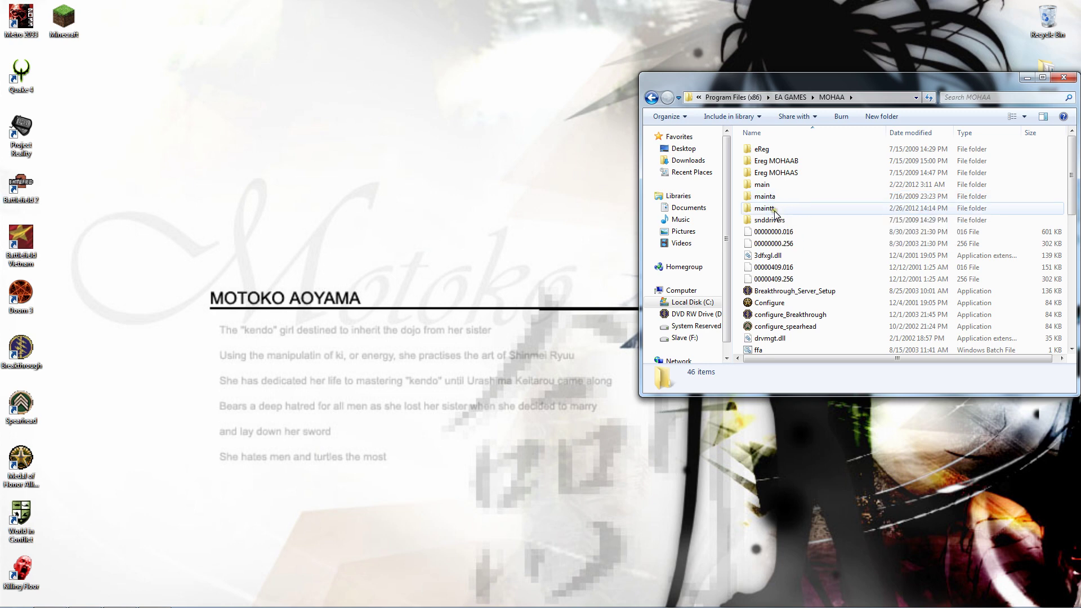
{"action": "double_click", "coordinate": [768, 184]}
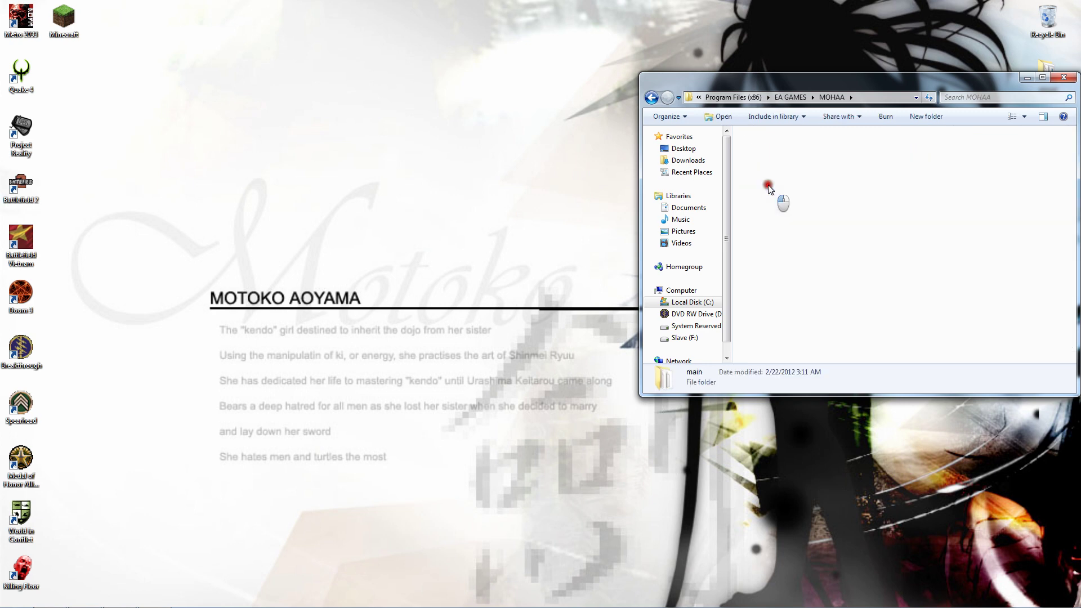
{"action": "double_click", "coordinate": [771, 162]}
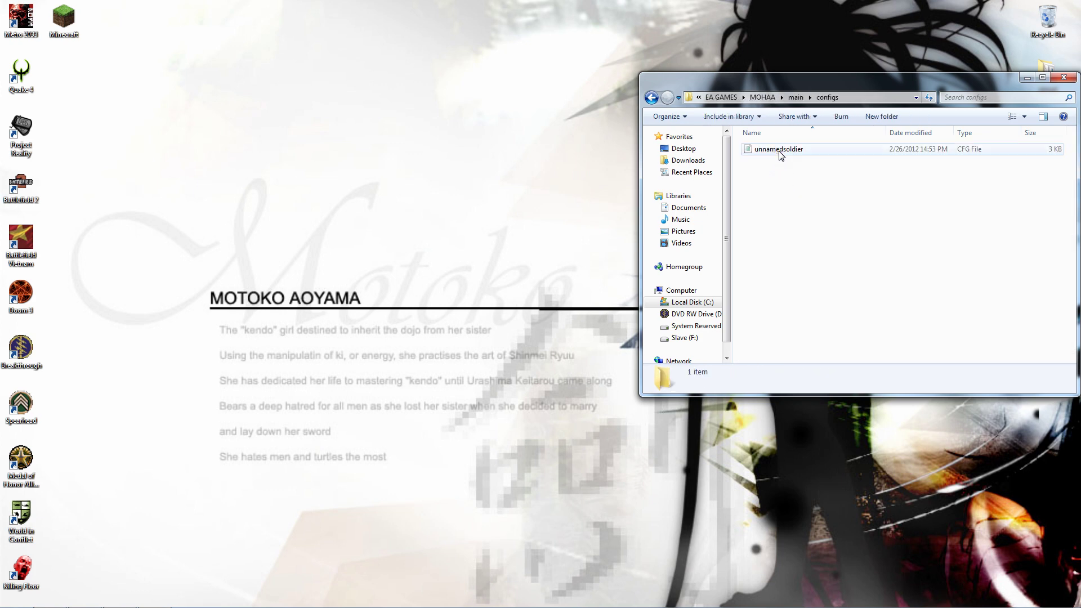
{"action": "double_click", "coordinate": [781, 155]}
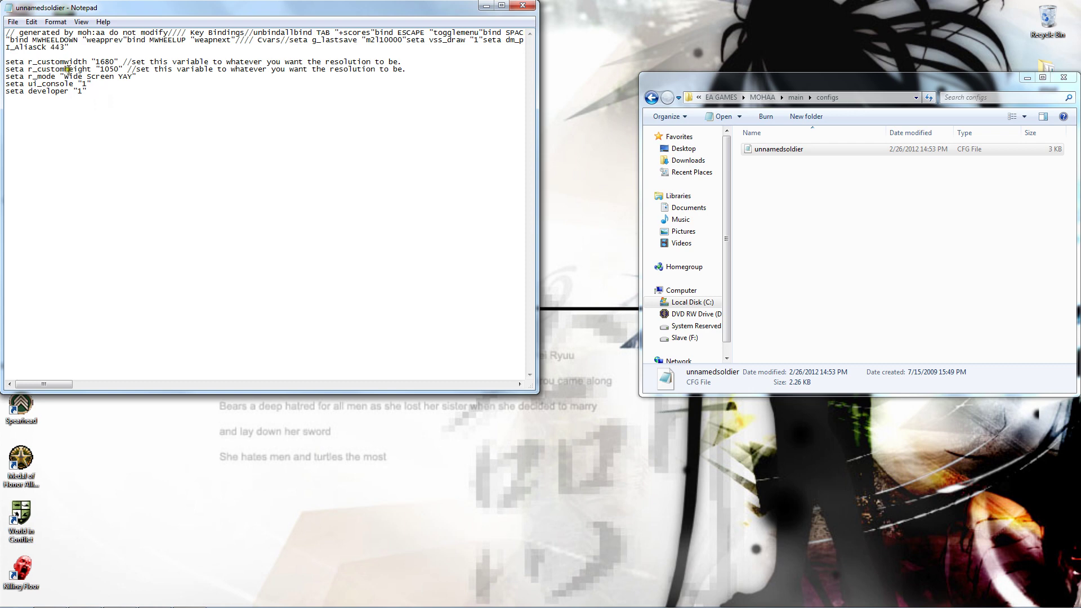
- Highlight the custom width 1680 and custom height 1050 values, and set r_mode to "-1" in the config
{"action": "left_click_drag", "start_coordinate": [68, 47], "coordinate": [5, 31]}
{"action": "double_click", "coordinate": [105, 62]}
{"action": "left_click_drag", "start_coordinate": [101, 69], "coordinate": [115, 70]}
{"action": "left_click", "coordinate": [124, 69]}
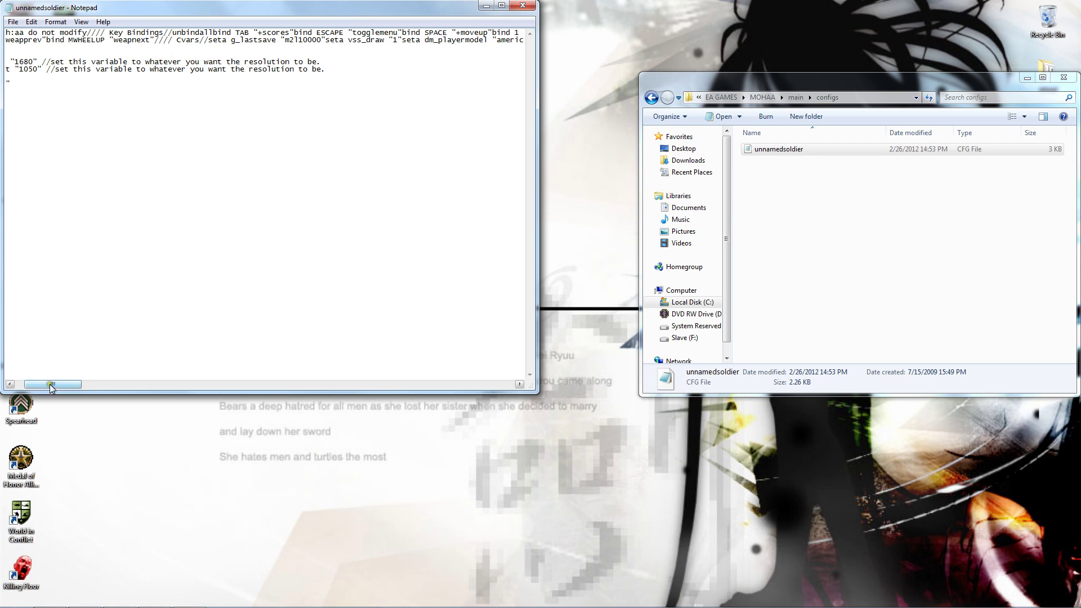
- Examine the s_milesdriver audio entry in the config against the system's sound device settings
{"action": "left_click_drag", "start_coordinate": [51, 384], "coordinate": [198, 399]}
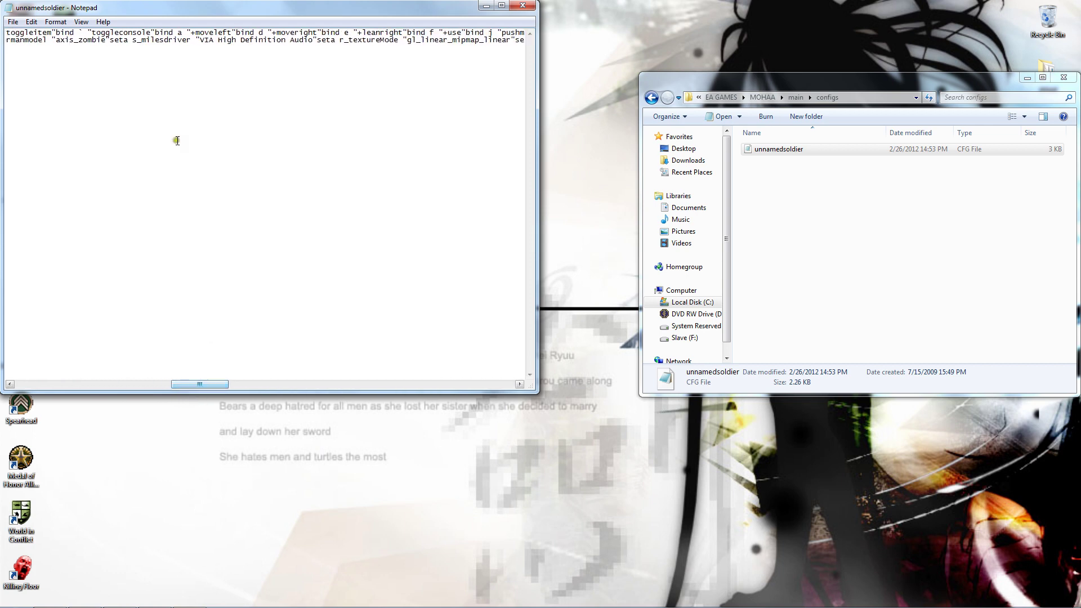
{"action": "left_click", "coordinate": [211, 47]}
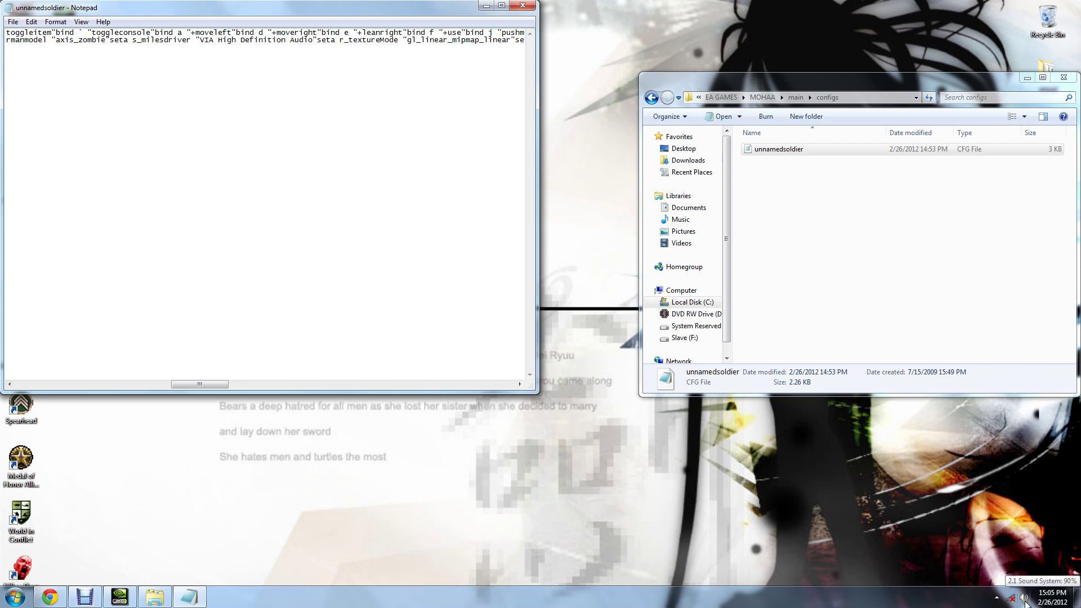
{"action": "left_click", "coordinate": [1026, 599]}
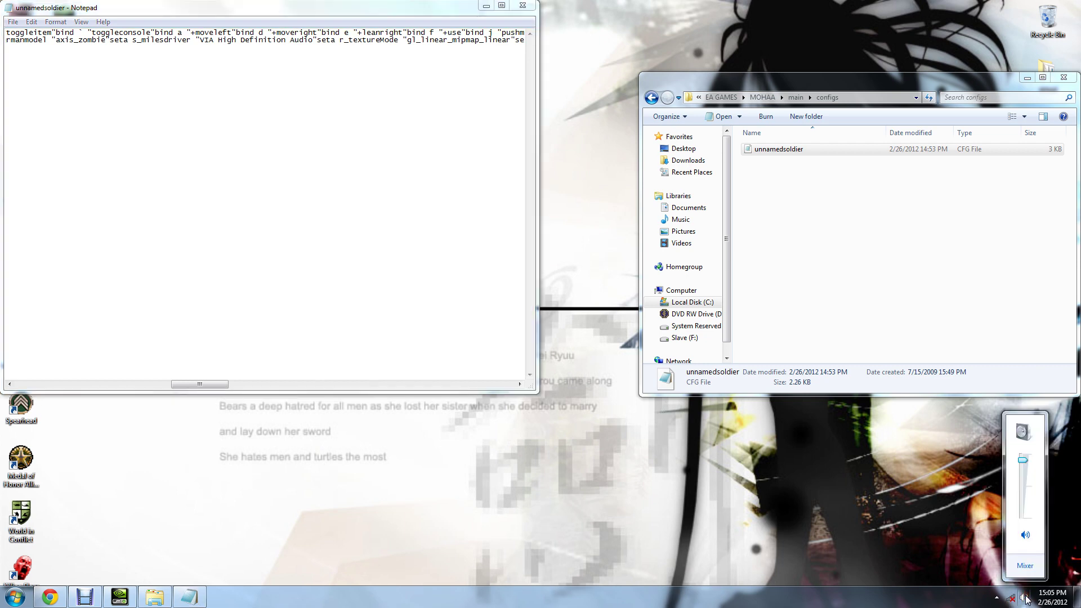
{"action": "left_click", "coordinate": [1023, 430]}
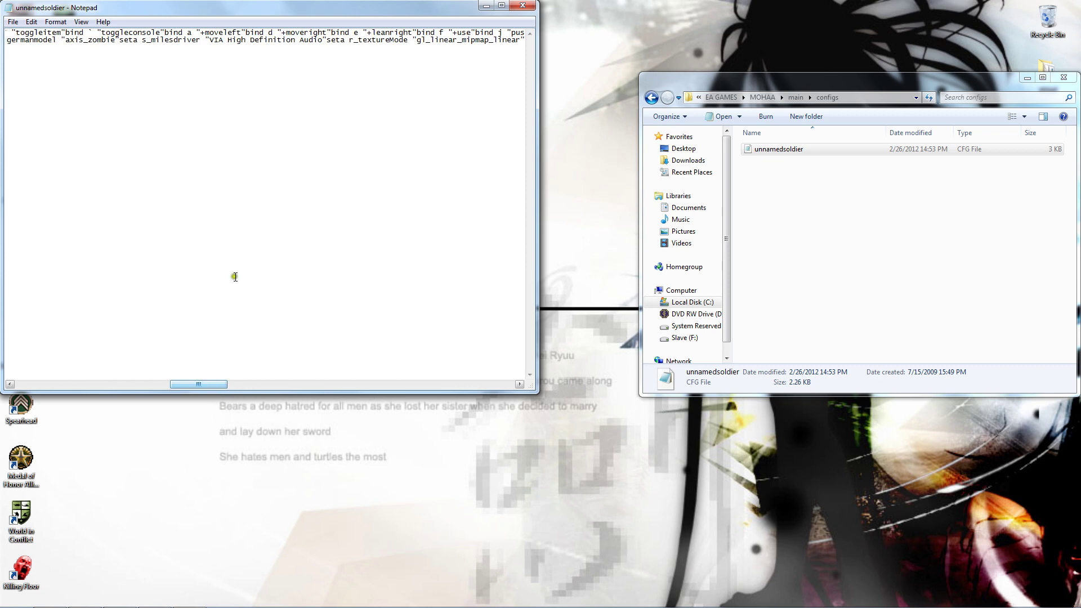
{"action": "left_click", "coordinate": [213, 45]}
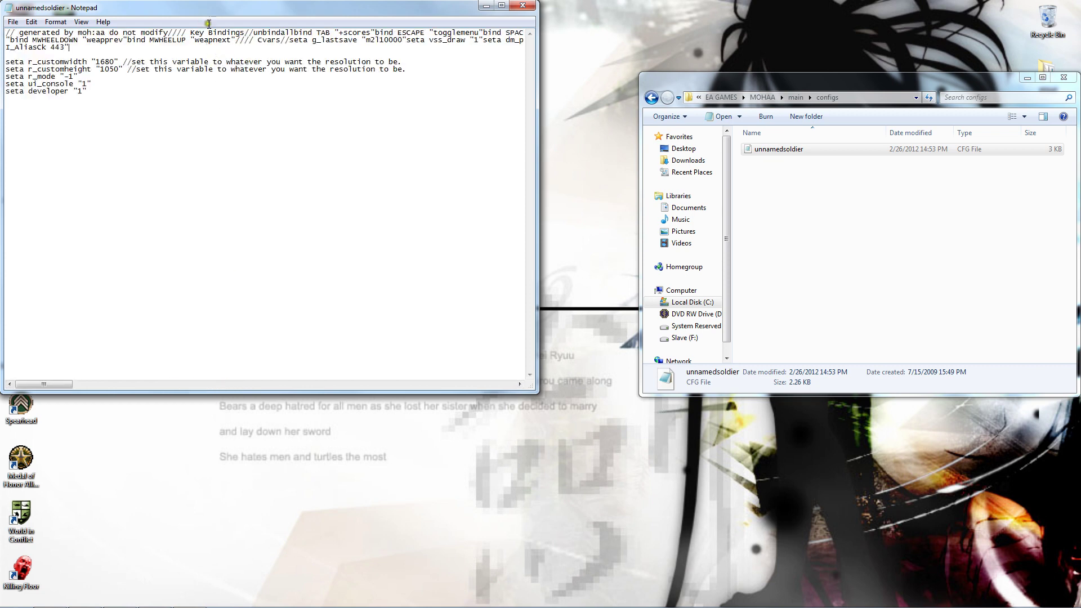
{"action": "left_click_drag", "start_coordinate": [53, 384], "coordinate": [204, 387]}
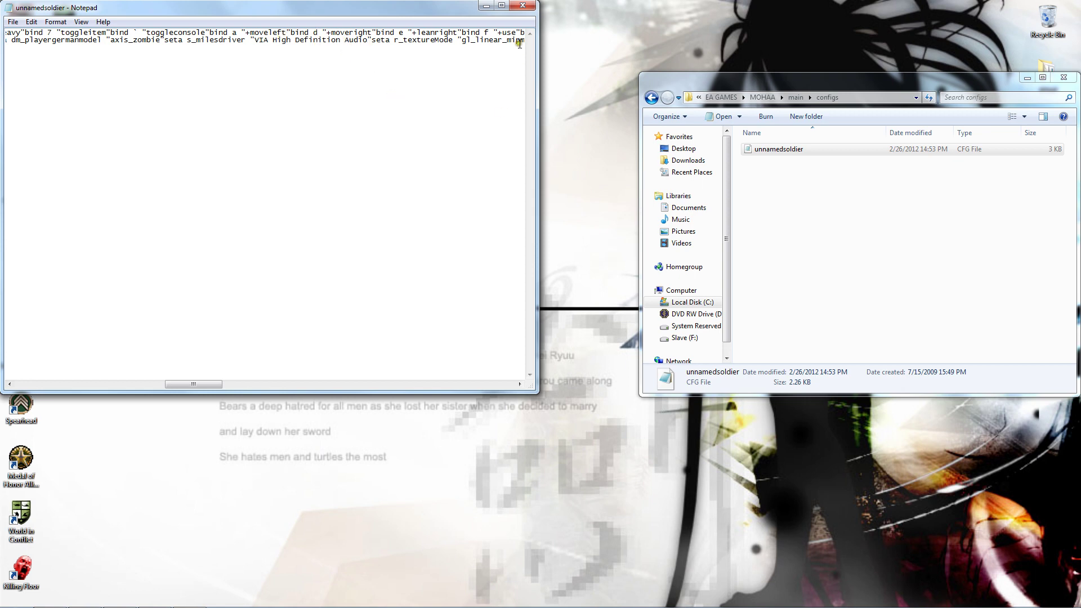
- Save the edited unnamedsoldier config and close it
{"action": "left_click", "coordinate": [11, 21]}
{"action": "left_click", "coordinate": [22, 60]}
{"action": "left_click", "coordinate": [523, 5]}
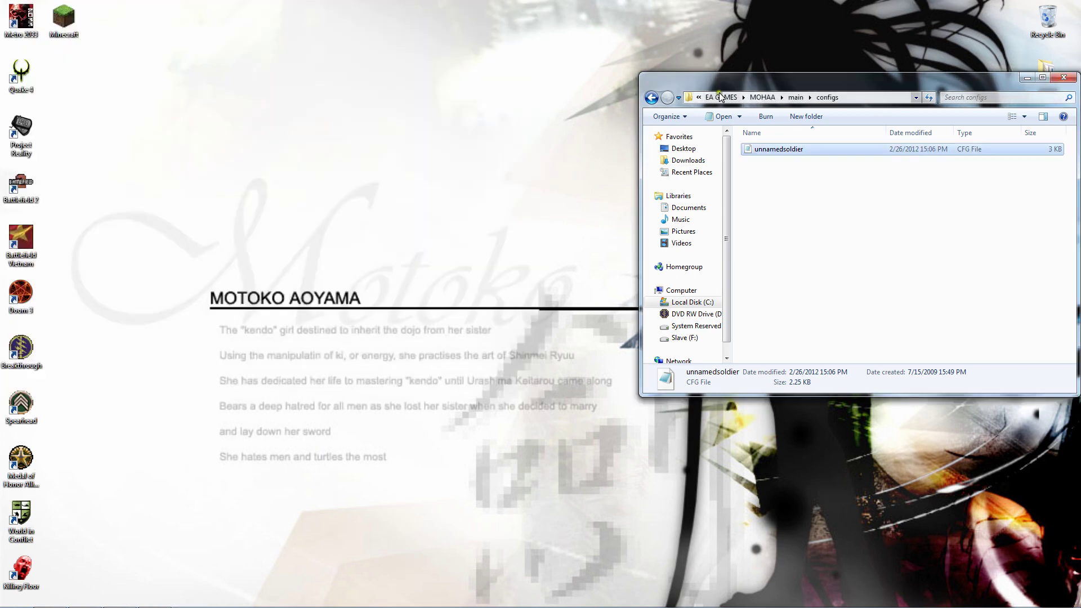
- Open the unnamedsoldier config from the mainta configs folder and highlight its custom resolution, r_mode, console and developer lines
{"action": "left_click", "coordinate": [652, 97]}
{"action": "left_click", "coordinate": [652, 98]}
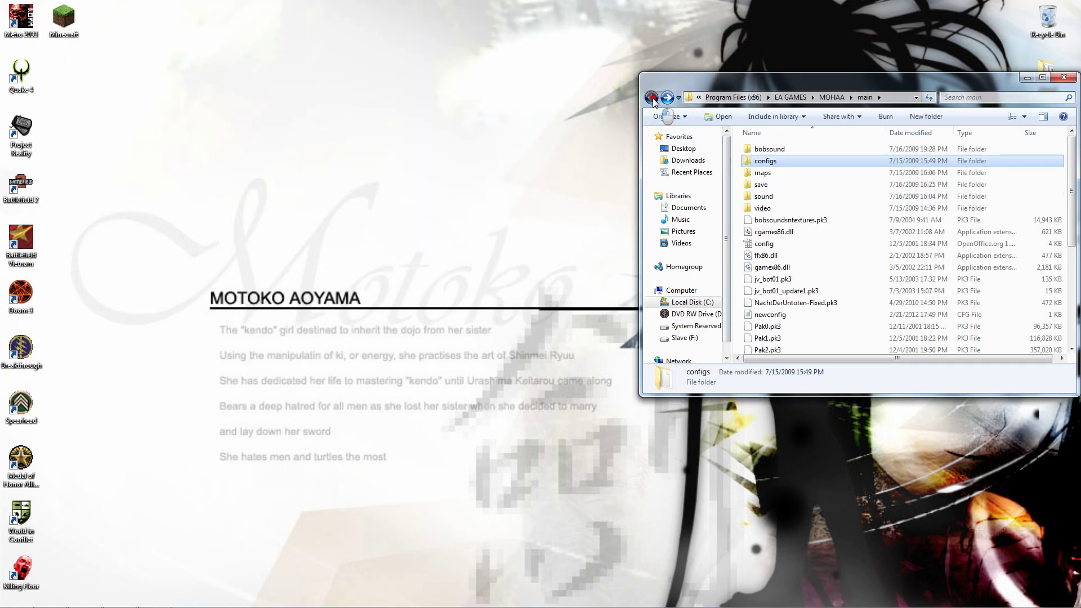
{"action": "left_click", "coordinate": [774, 197]}
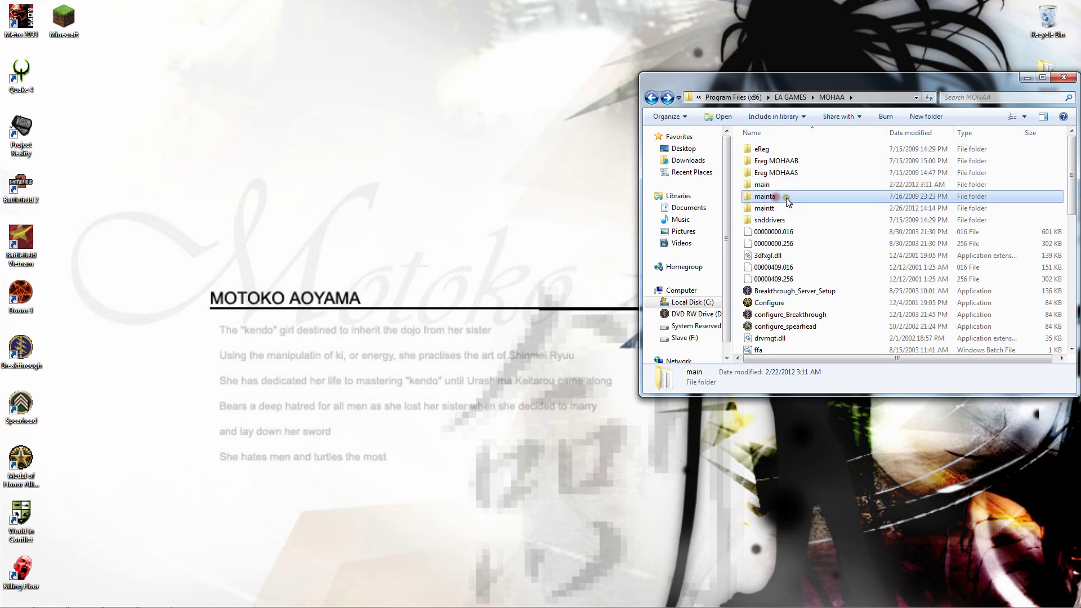
{"action": "double_click", "coordinate": [775, 195]}
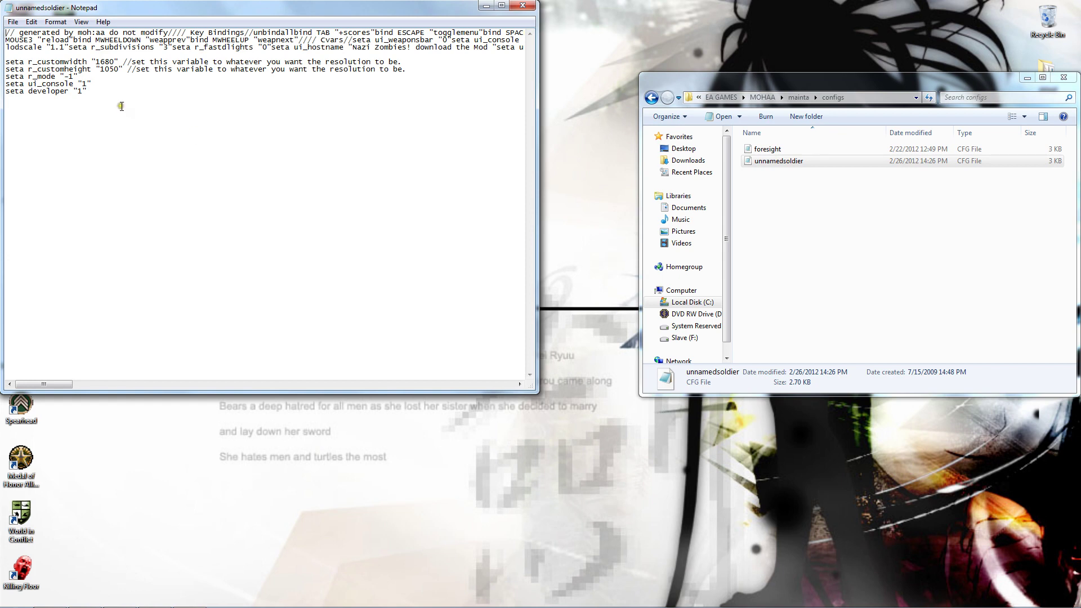
{"action": "left_click_drag", "start_coordinate": [90, 99], "coordinate": [36, 62]}
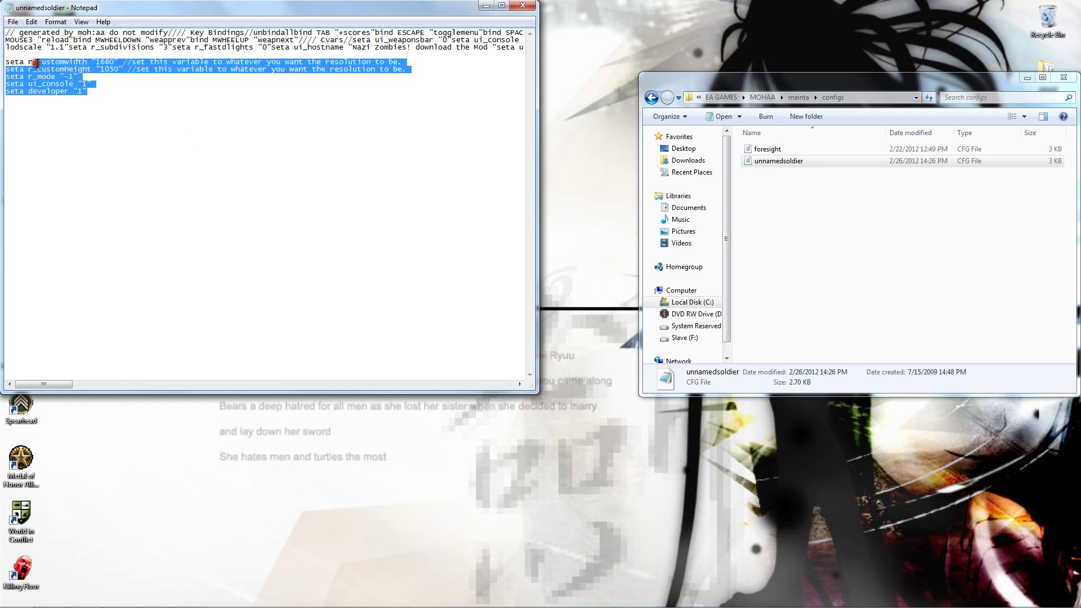
{"action": "left_click", "coordinate": [125, 84]}
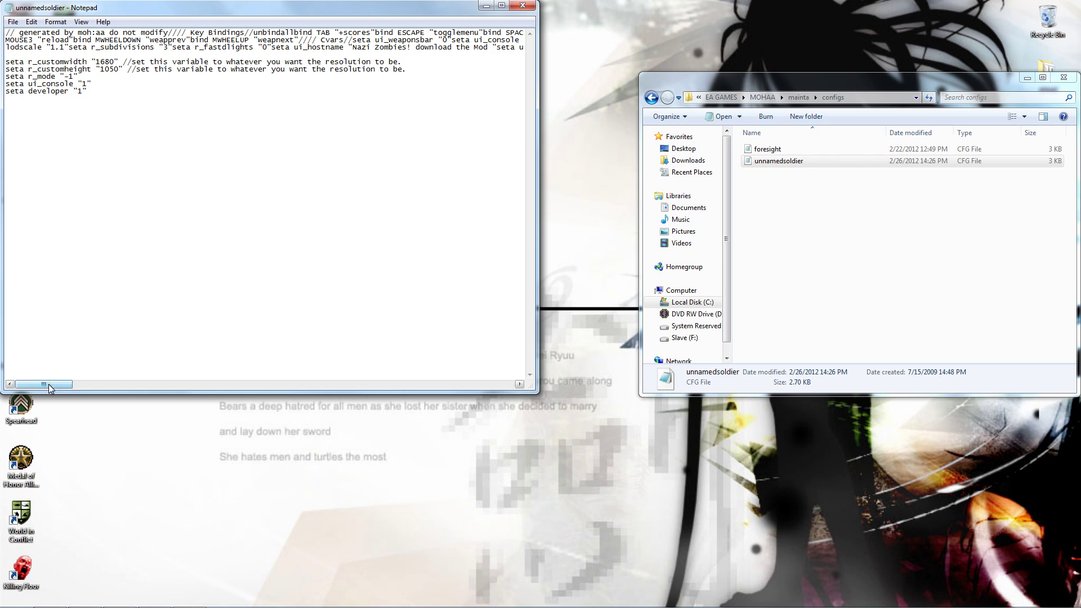
- Locate the s_milesdriver entry in the mainta config and highlight its "VIA High Definition Audio" value
{"action": "left_click", "coordinate": [21, 66]}
{"action": "left_click", "coordinate": [53, 384]}
{"action": "left_click_drag", "start_coordinate": [55, 386], "coordinate": [173, 386]}
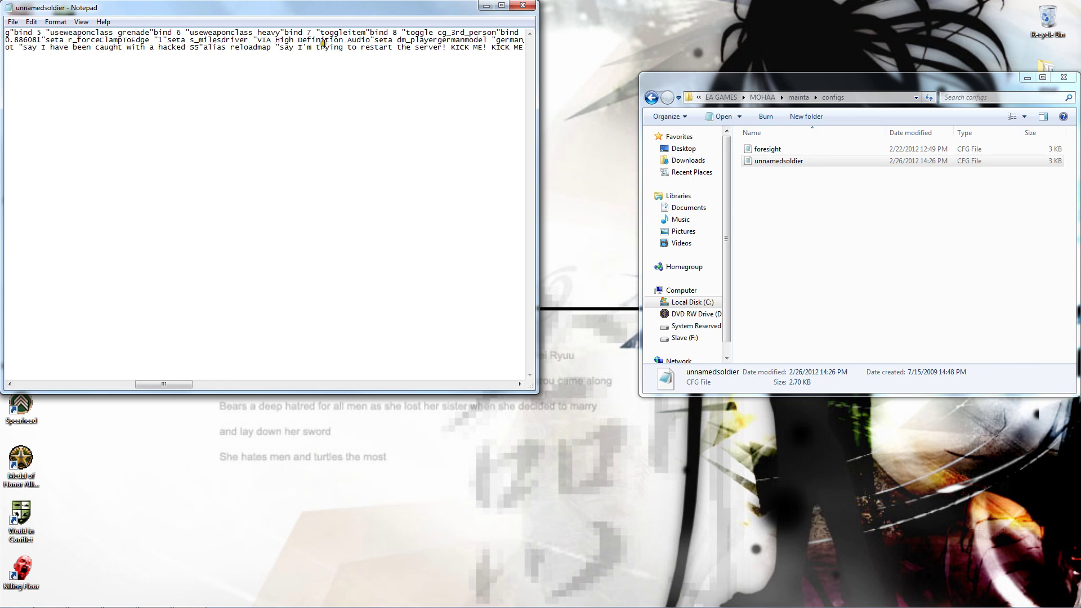
{"action": "left_click", "coordinate": [259, 40]}
{"action": "left_click_drag", "start_coordinate": [261, 40], "coordinate": [371, 40]}
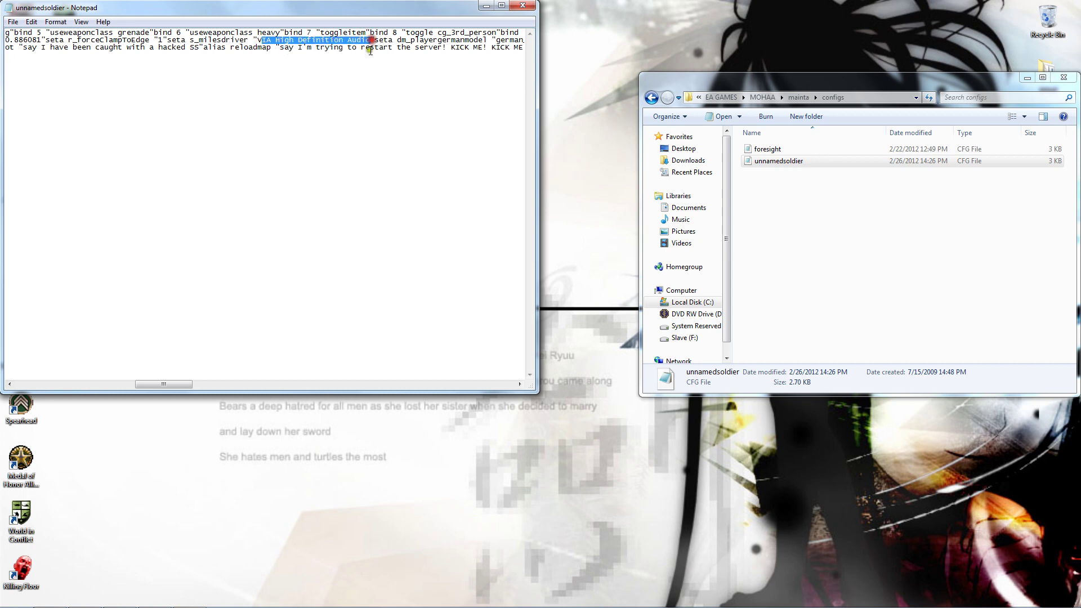
{"action": "left_click", "coordinate": [403, 49]}
- Save and close the mainta unnamedsoldier config, and close the game's folder window
{"action": "left_click", "coordinate": [13, 22]}
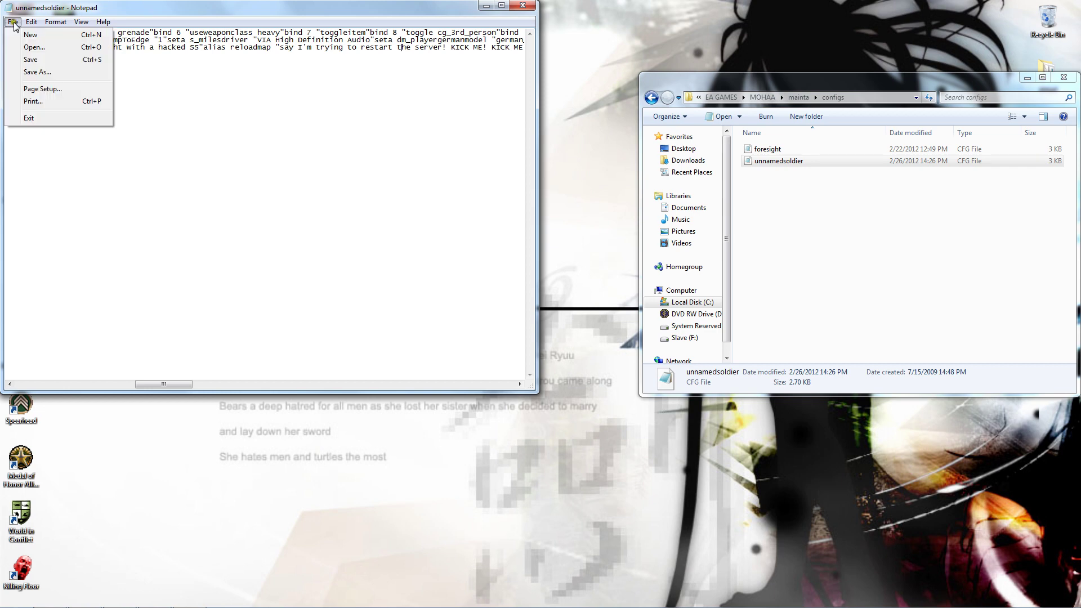
{"action": "left_click", "coordinate": [28, 59]}
{"action": "left_click", "coordinate": [523, 5]}
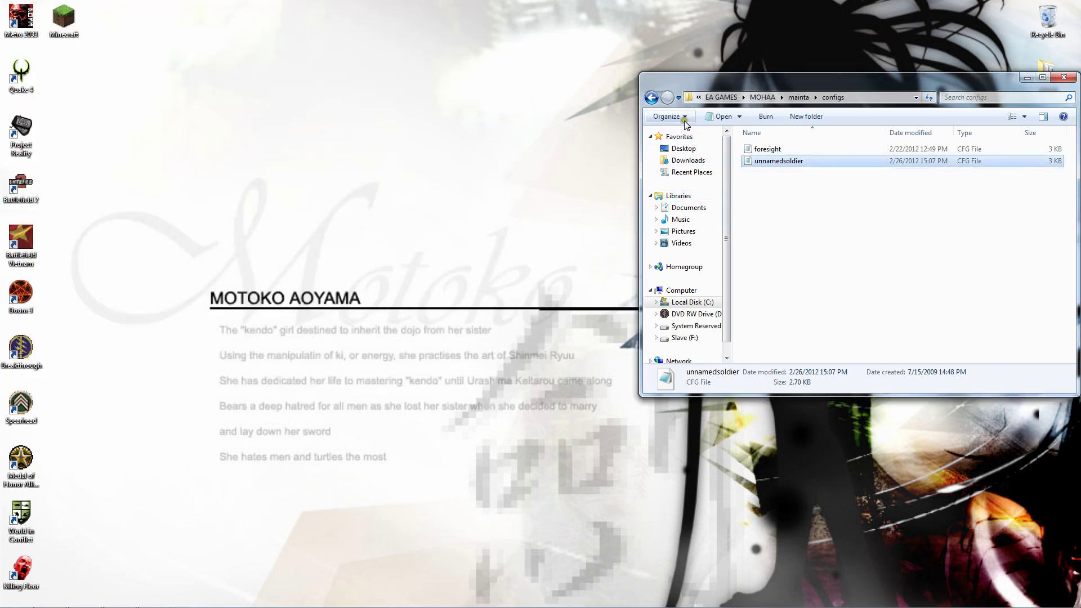
{"action": "left_click", "coordinate": [651, 98]}
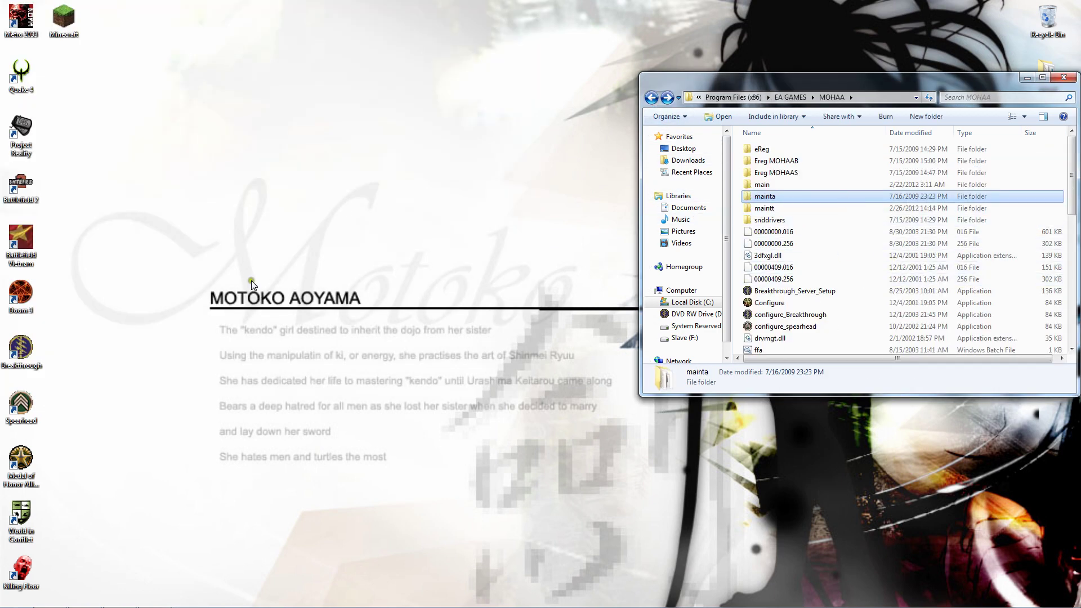
{"action": "left_click", "coordinate": [1064, 77]}
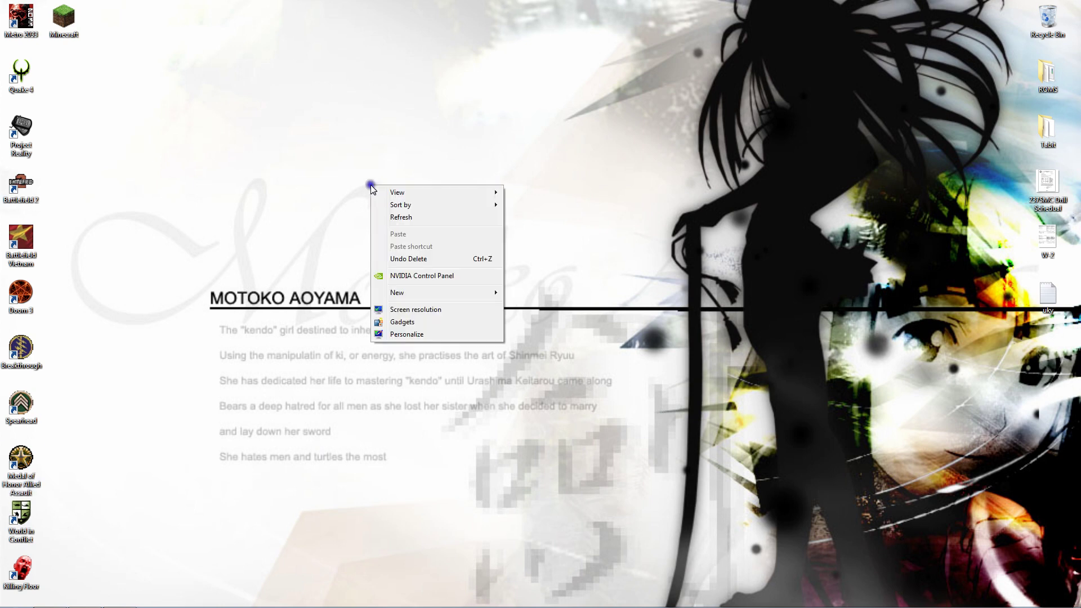
{"action": "left_click", "coordinate": [236, 256]}
{"action": "left_click_drag", "start_coordinate": [98, 336], "coordinate": [6, 496]}
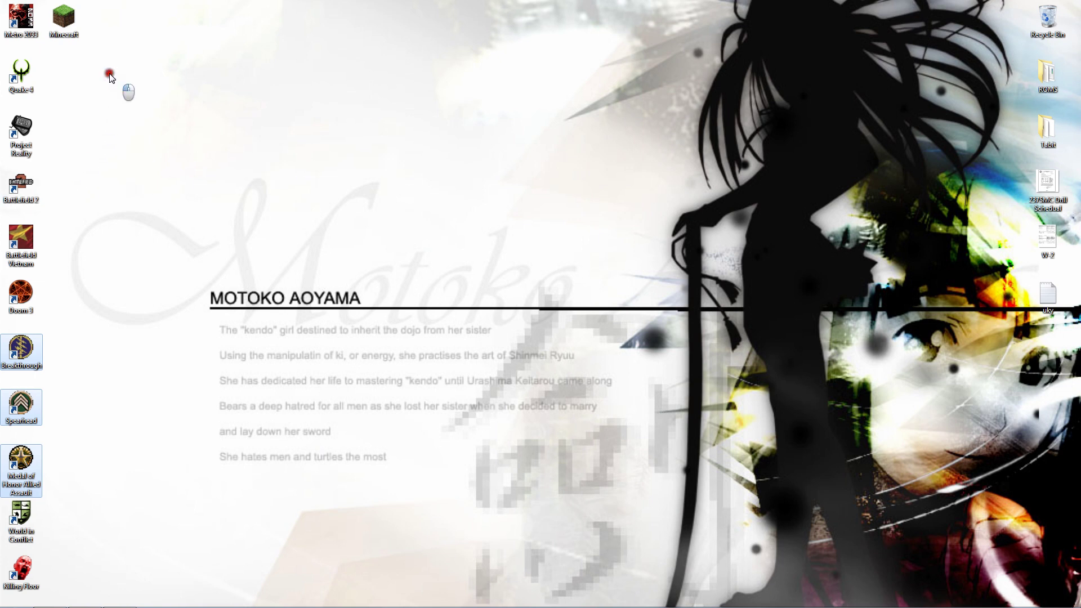
{"action": "left_click_drag", "start_coordinate": [115, 69], "coordinate": [31, 232]}
- Examine the global anisotropic filtering and antialiasing transparency settings in the NVIDIA Control Panel, and close it without applying changes
{"action": "right_click", "coordinate": [308, 193]}
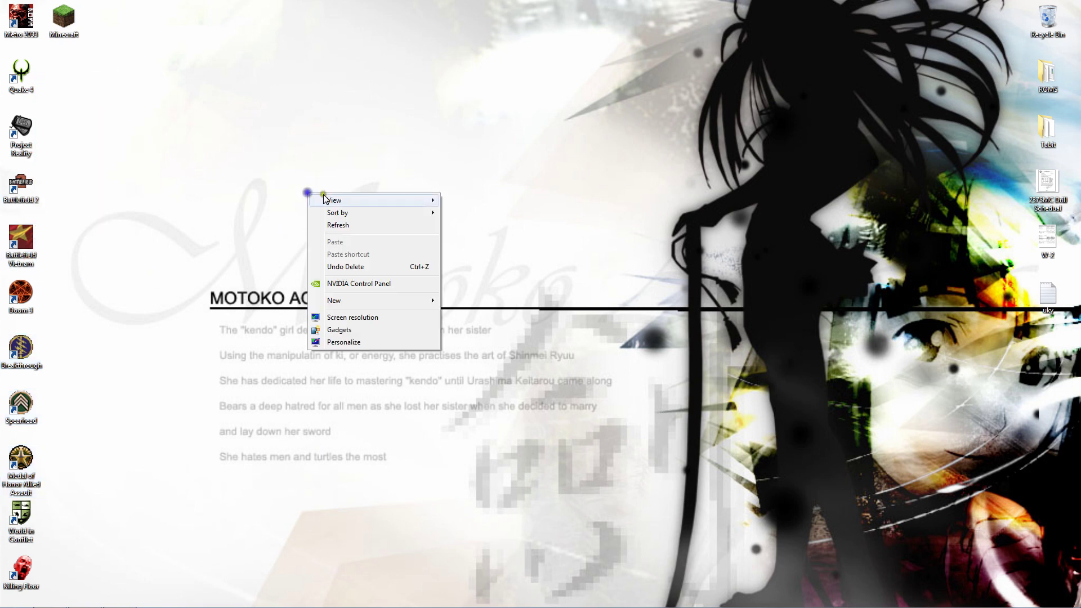
{"action": "left_click", "coordinate": [373, 284]}
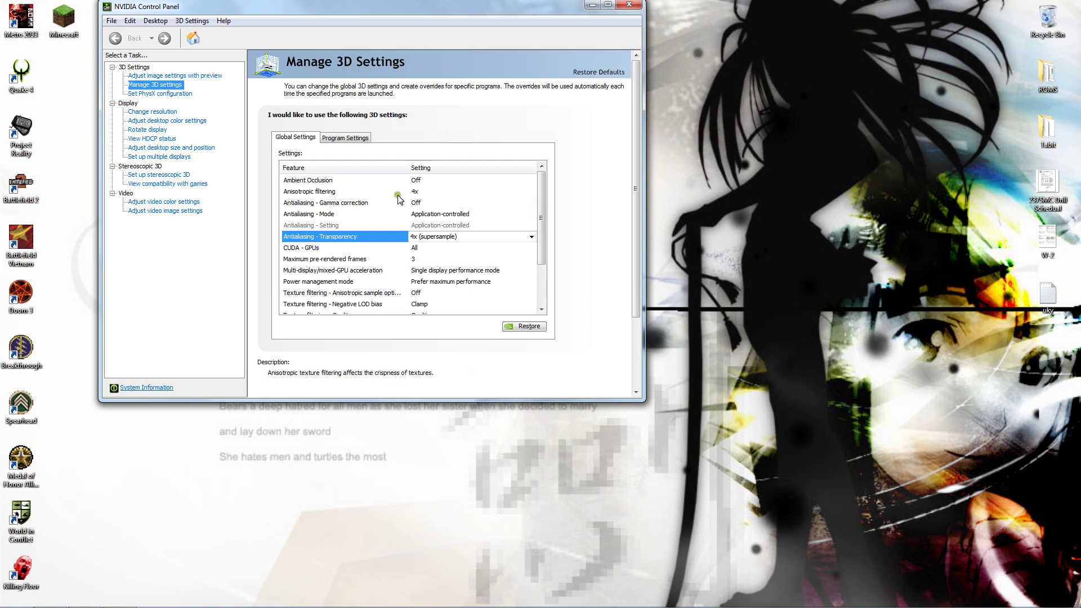
{"action": "left_click", "coordinate": [340, 193]}
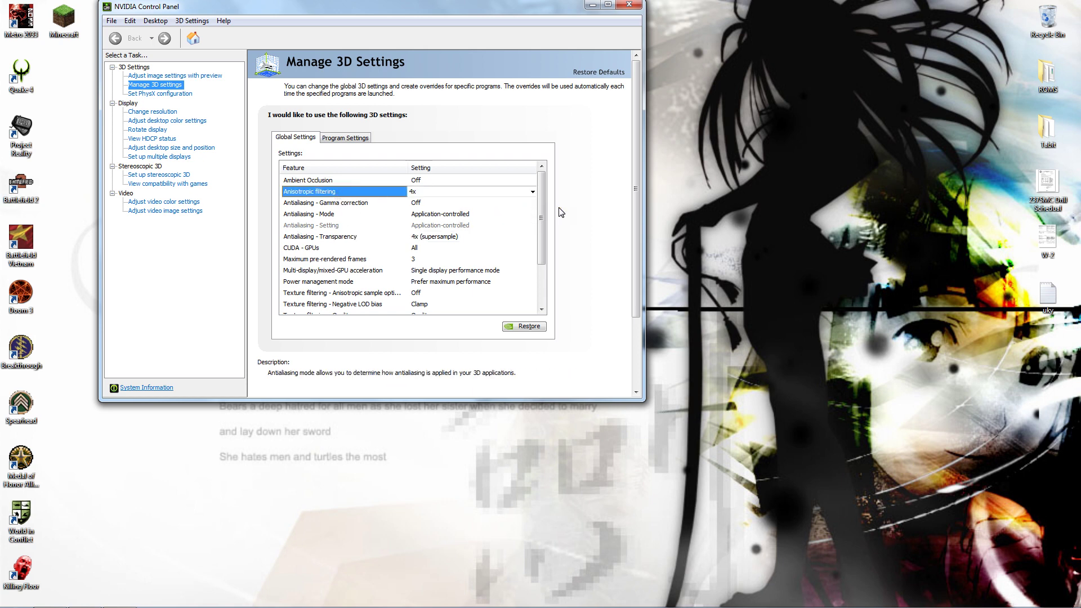
{"action": "left_click", "coordinate": [530, 192]}
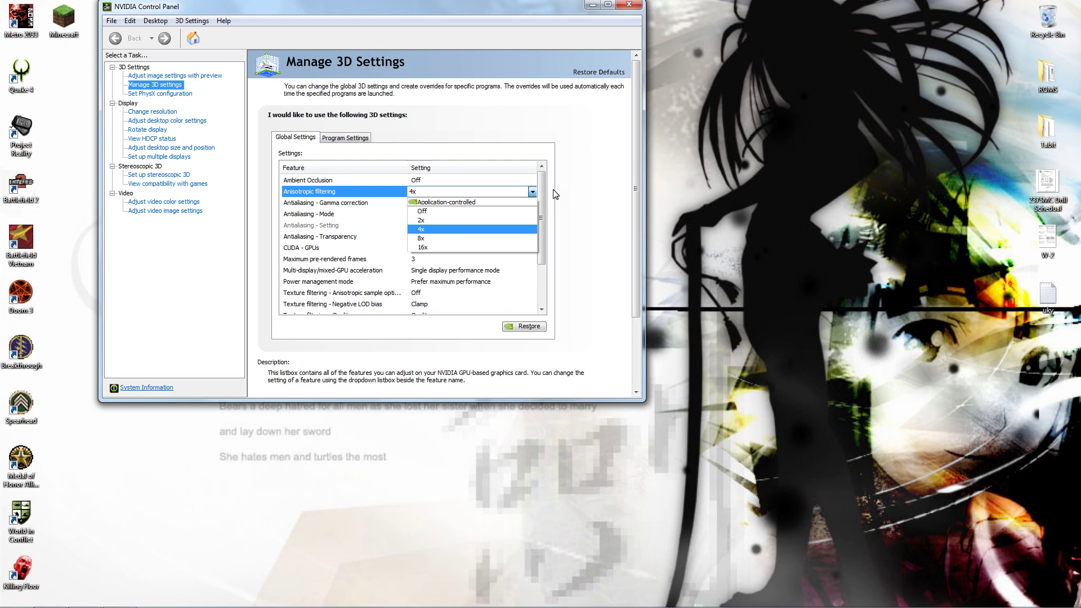
{"action": "left_click", "coordinate": [556, 194]}
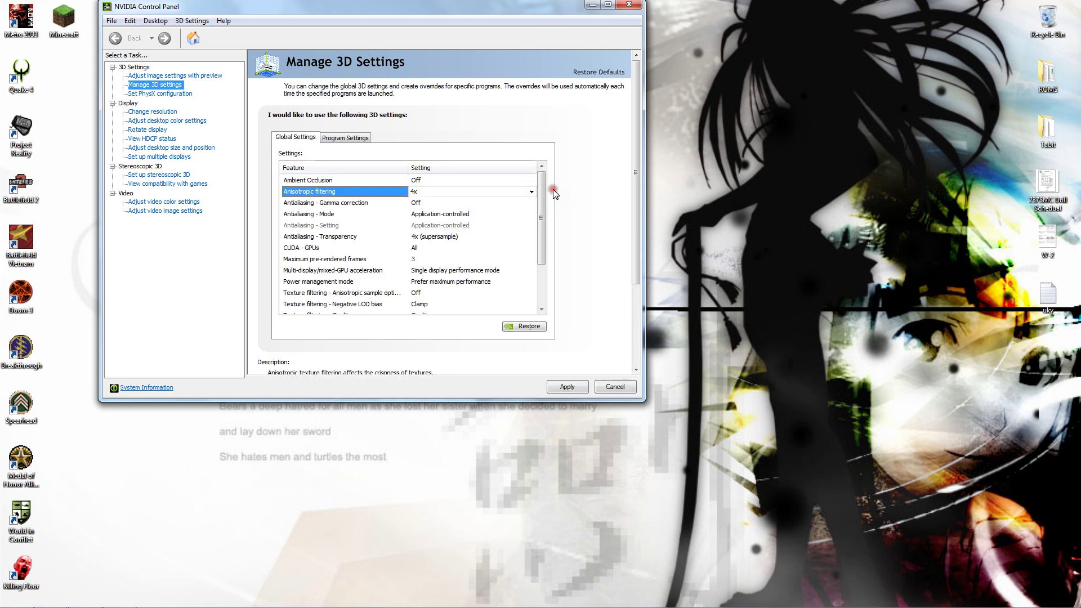
{"action": "left_click", "coordinate": [343, 237]}
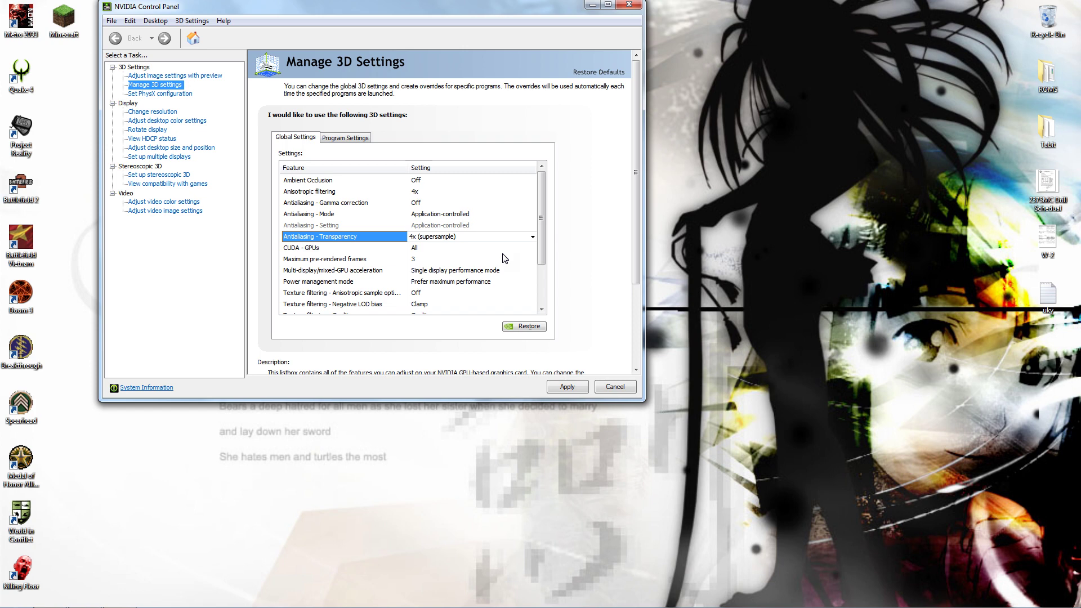
{"action": "left_click", "coordinate": [629, 5]}
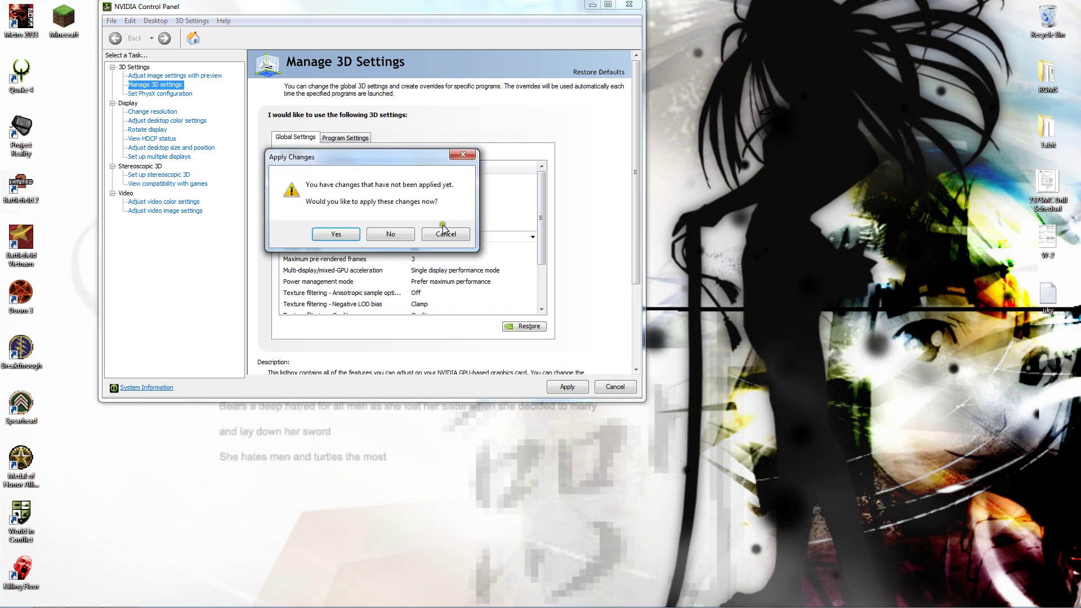
{"action": "left_click", "coordinate": [392, 234]}
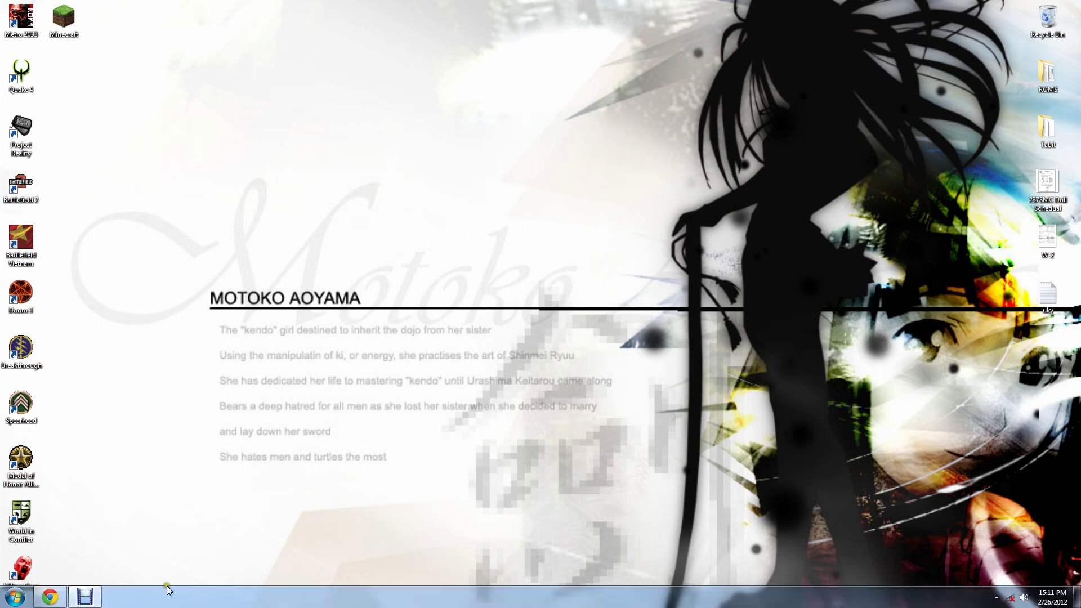
- Switch to the Debut Professional screen recorder running among the hidden notification-area programs
{"action": "left_click", "coordinate": [997, 599]}
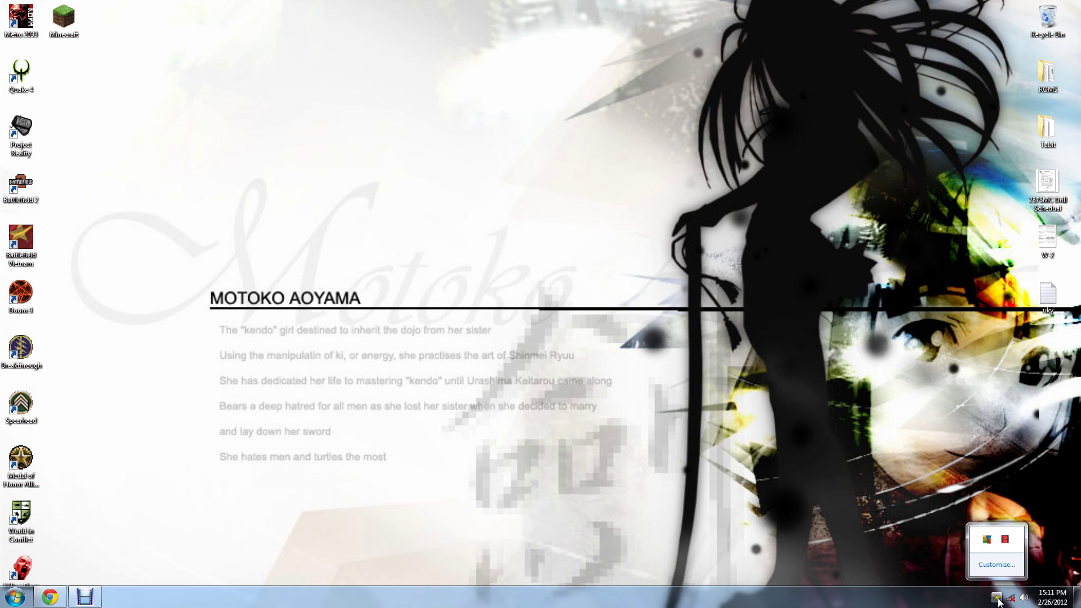
{"action": "left_click", "coordinate": [545, 286]}
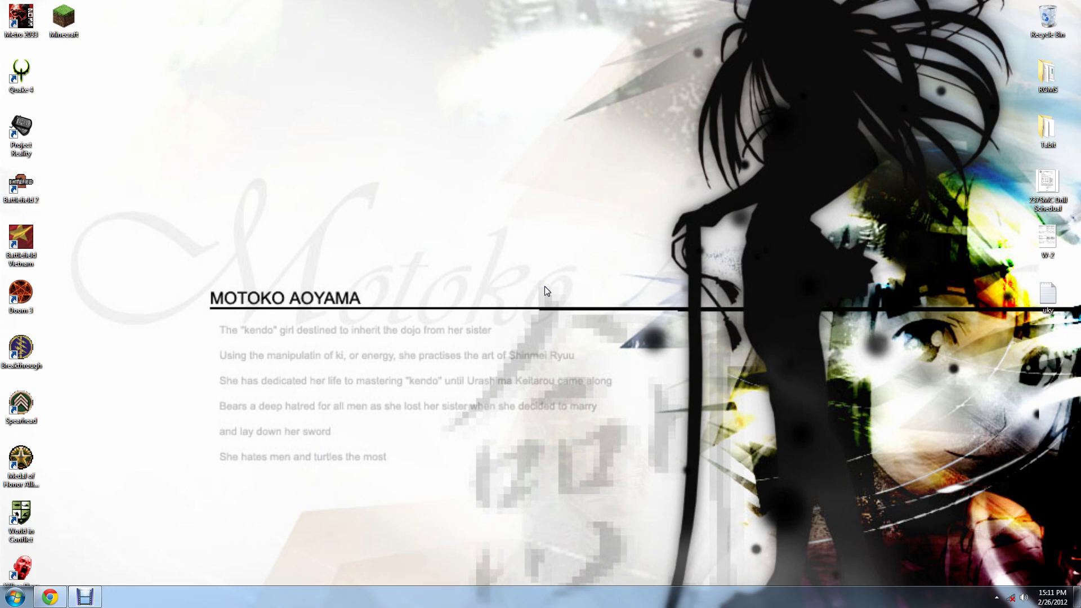
{"action": "left_click", "coordinate": [997, 597]}
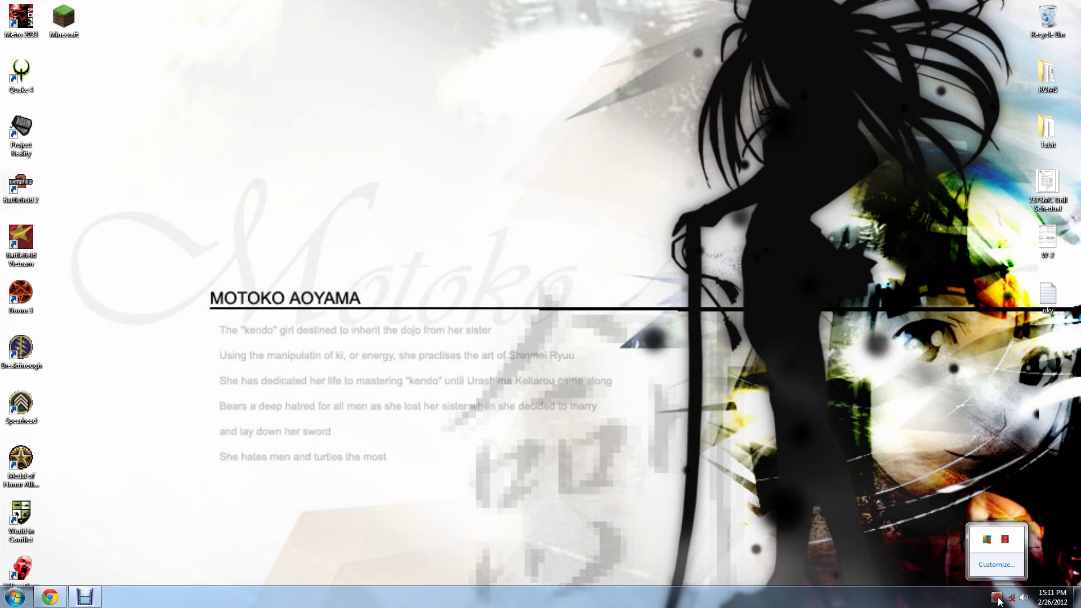
{"action": "left_click", "coordinate": [1008, 541]}
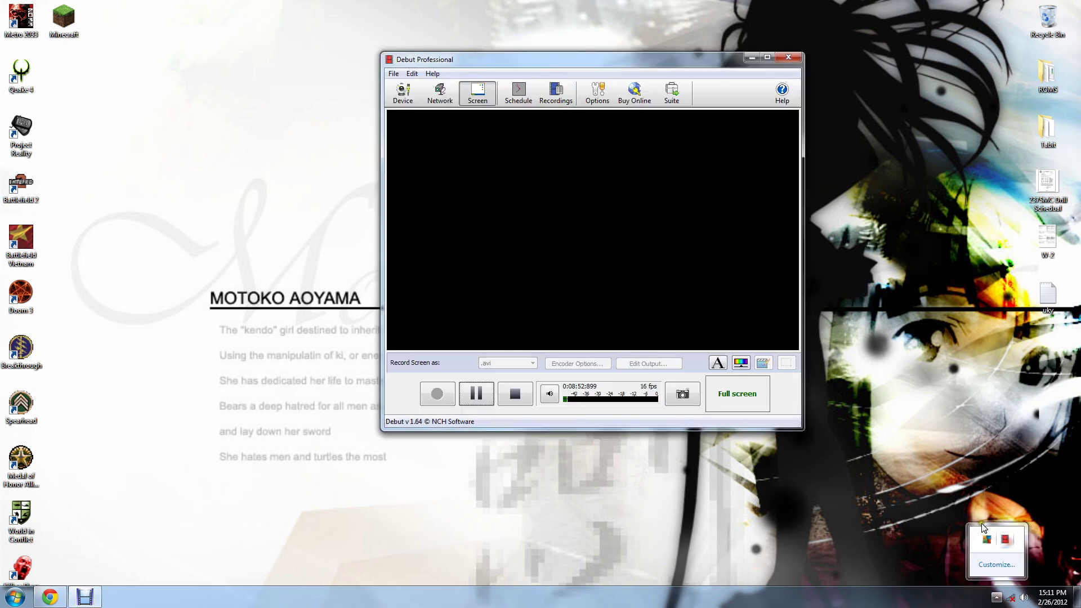